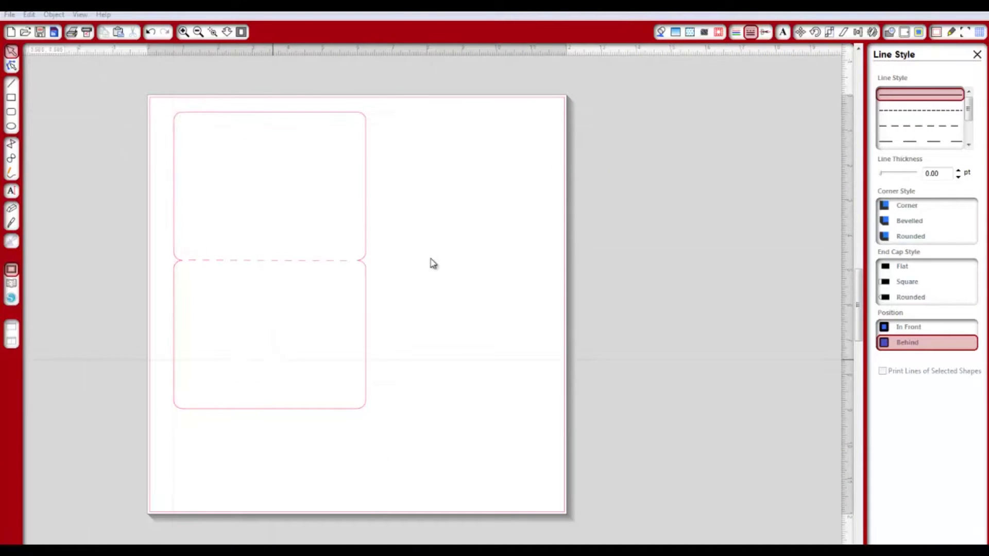
Draw a new rounded rectangle and place it to the right of the first card.
click(12, 113)
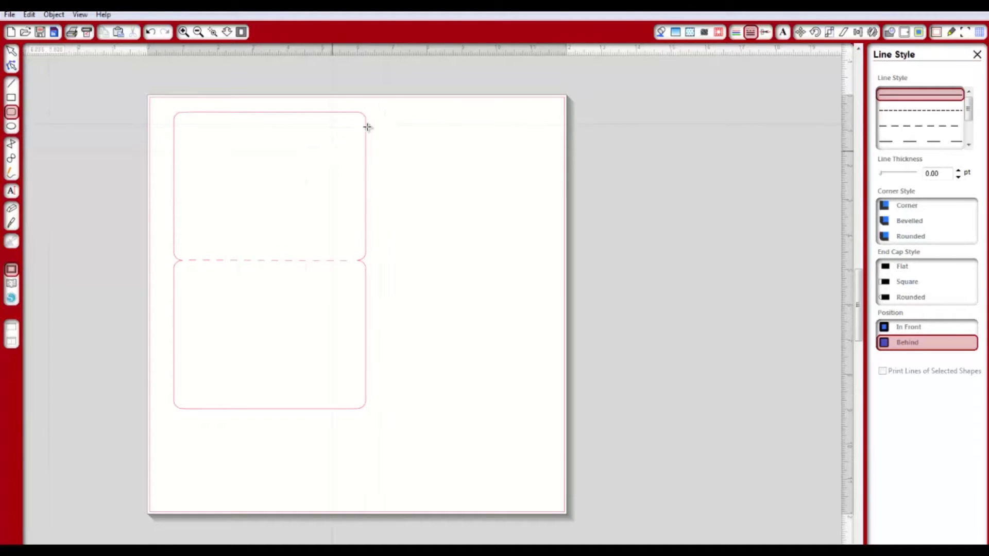
drag(389, 116, 605, 262)
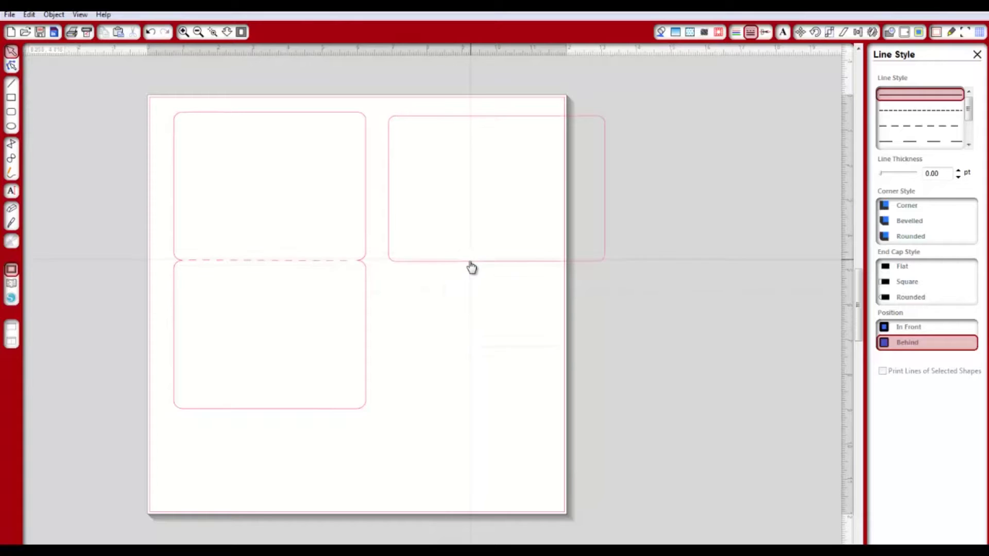
drag(472, 261, 257, 265)
click(260, 254)
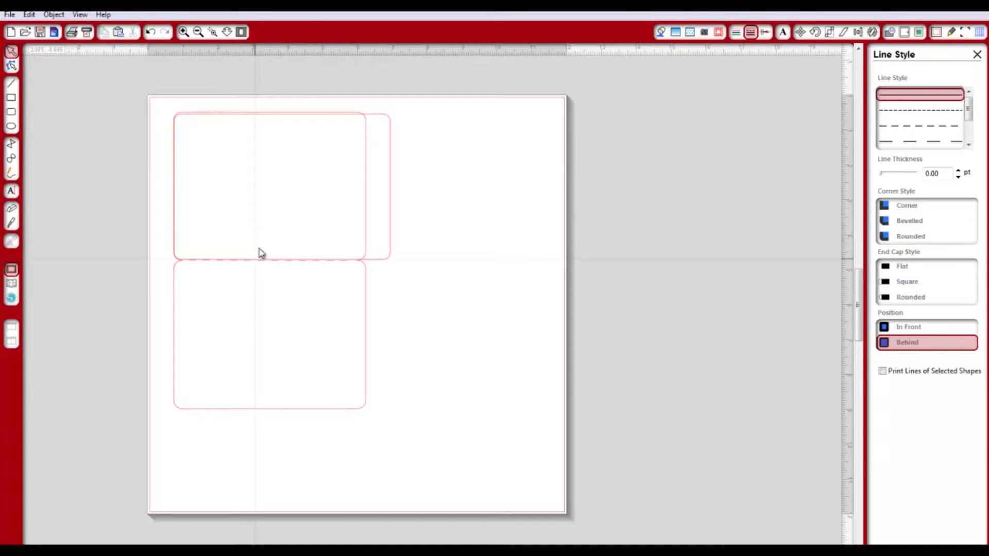
click(393, 165)
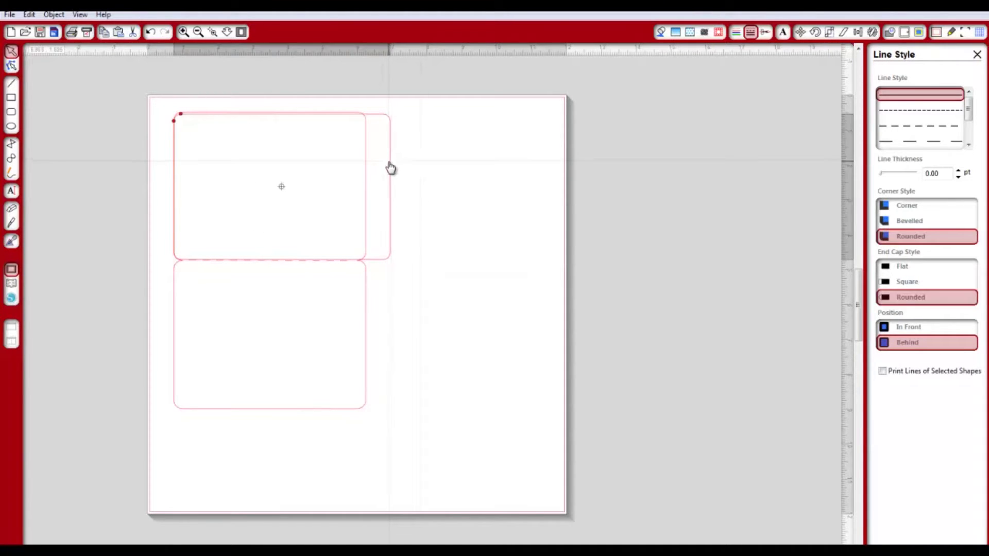
drag(389, 179, 558, 198)
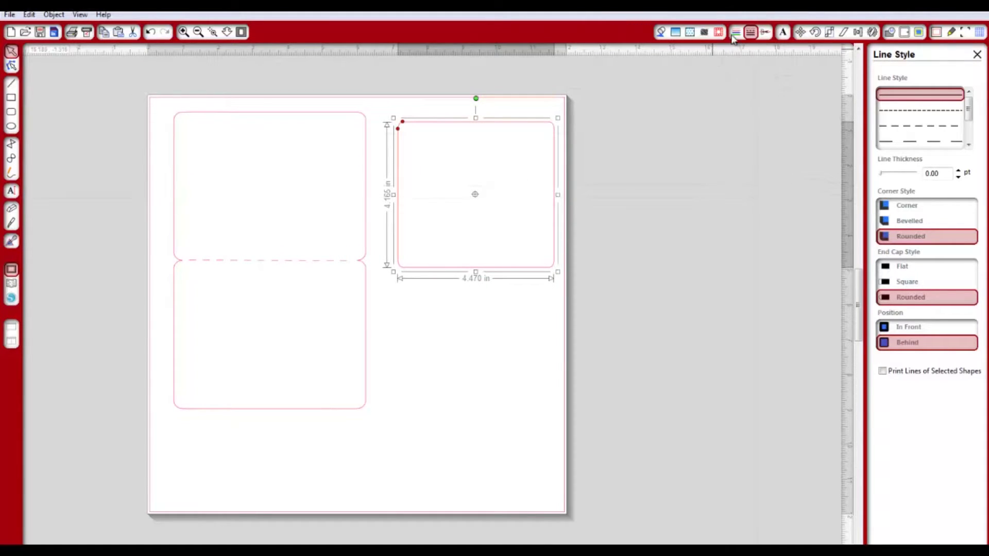
click(803, 34)
Resize the new rounded rectangle to exactly 4 × 3 in.
click(830, 33)
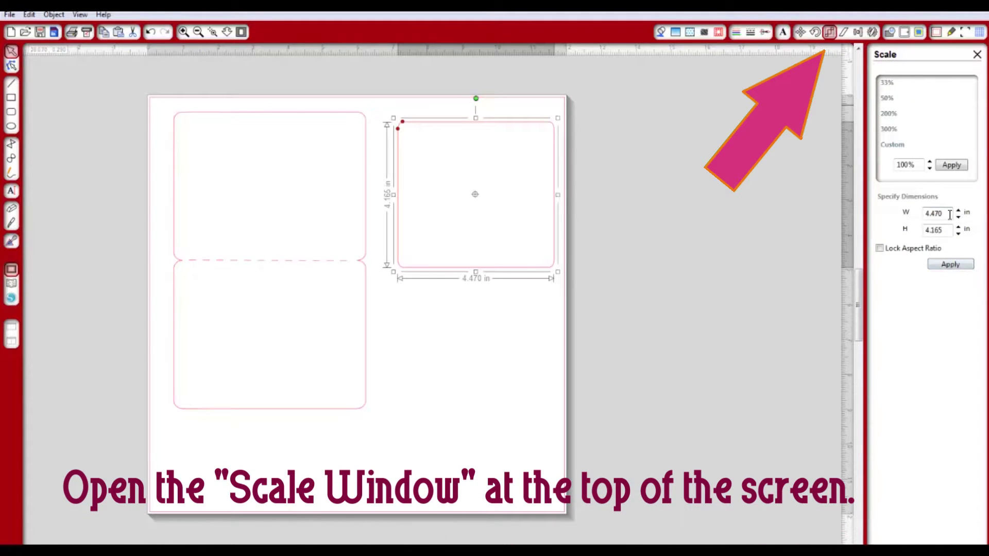
drag(949, 215, 903, 219)
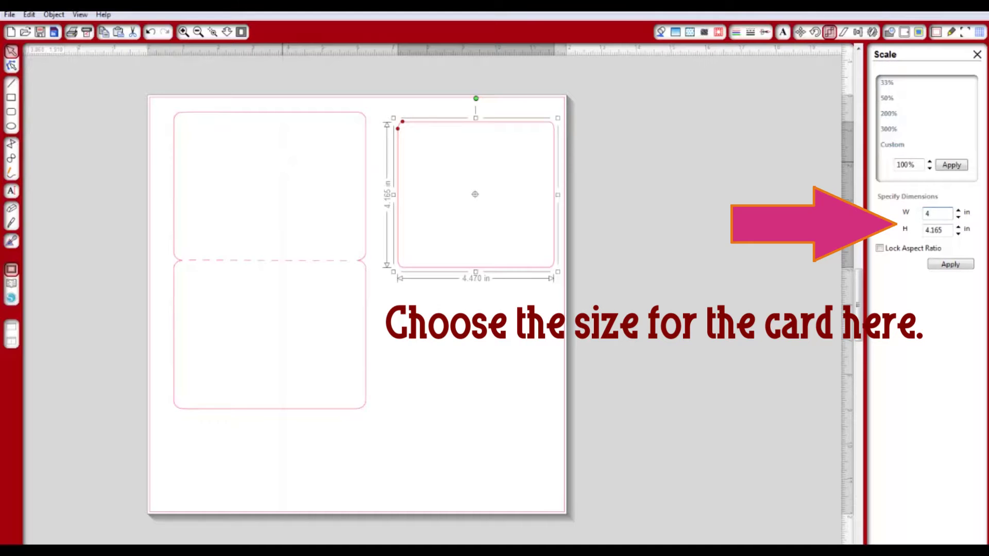
key(Tab)
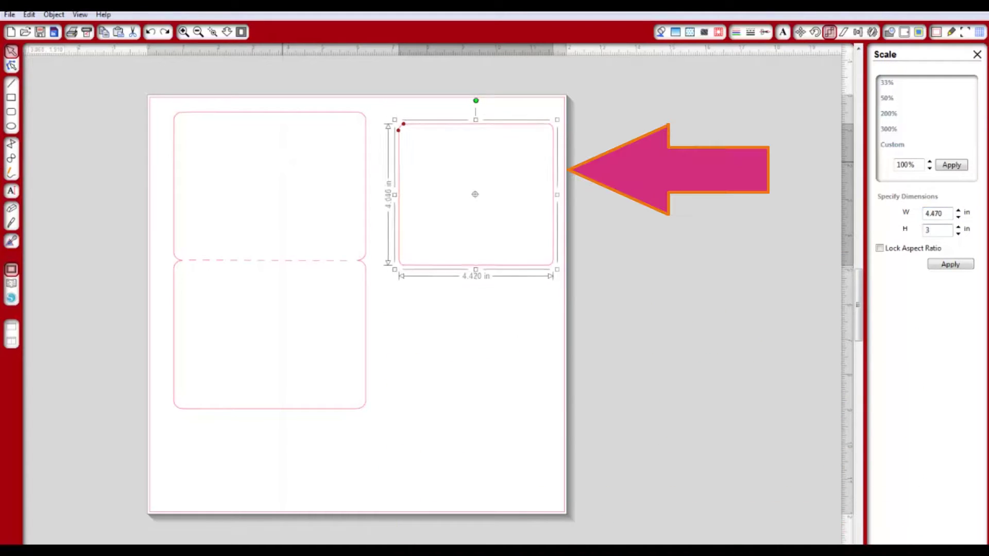
key(Return)
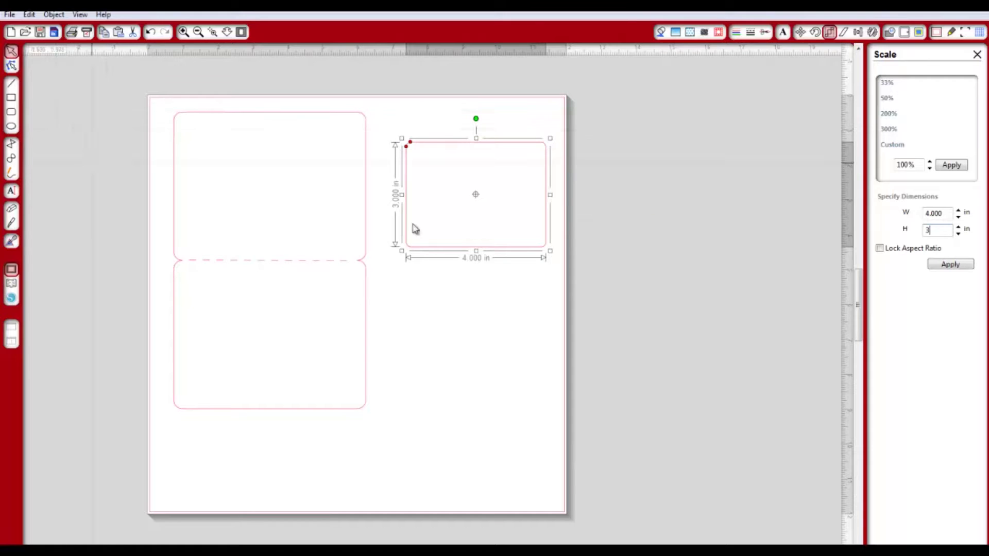
click(307, 118)
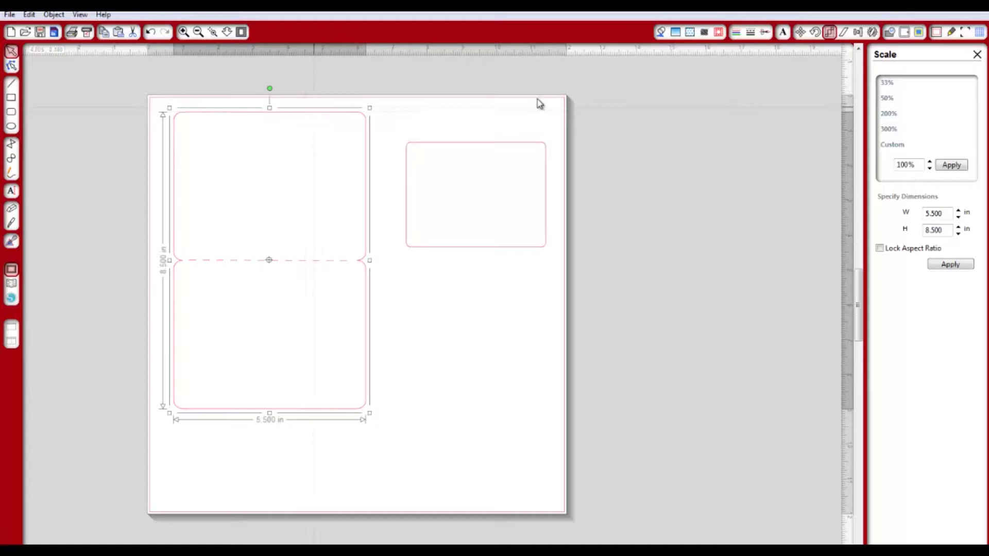
Resize the second rounded rectangle to 5.5 in wide by 8.5 in tall.
click(496, 150)
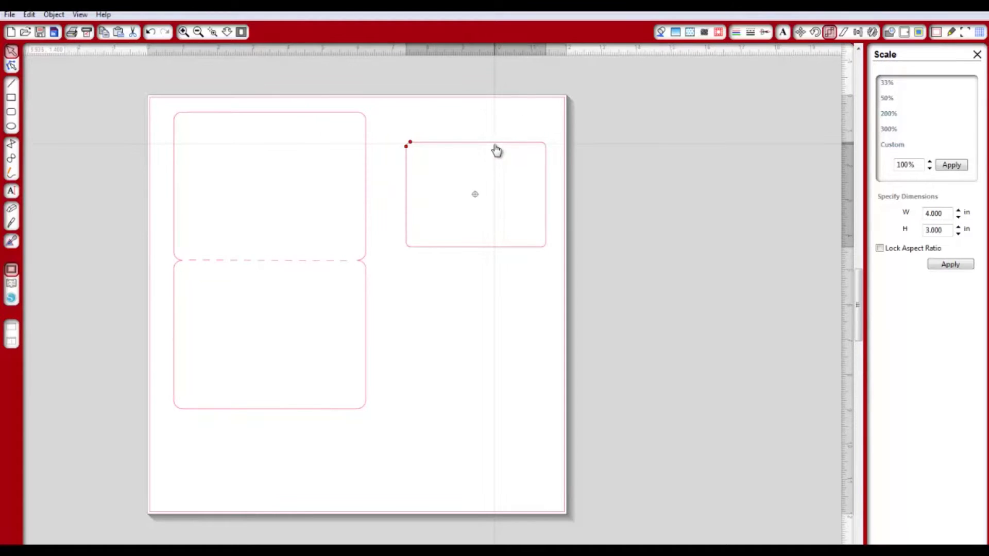
click(496, 150)
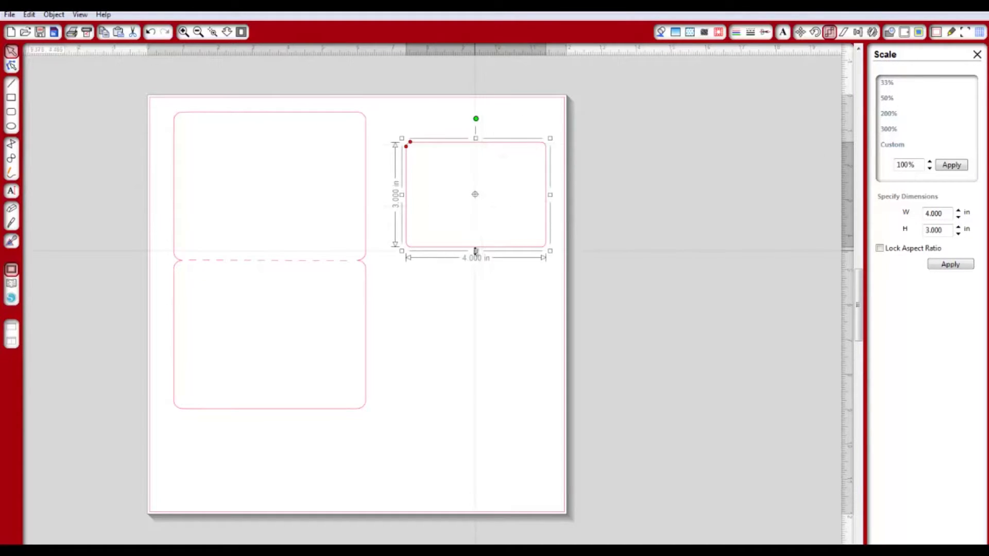
drag(476, 252, 475, 252)
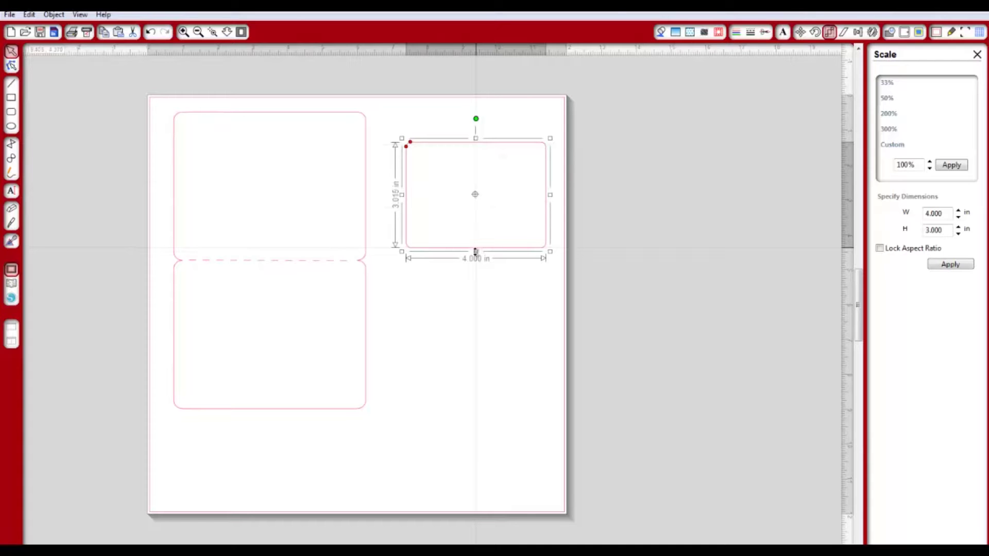
mouse_move(475, 251)
mouse_down()
mouse_move(477, 403)
mouse_move(475, 253)
mouse_up()
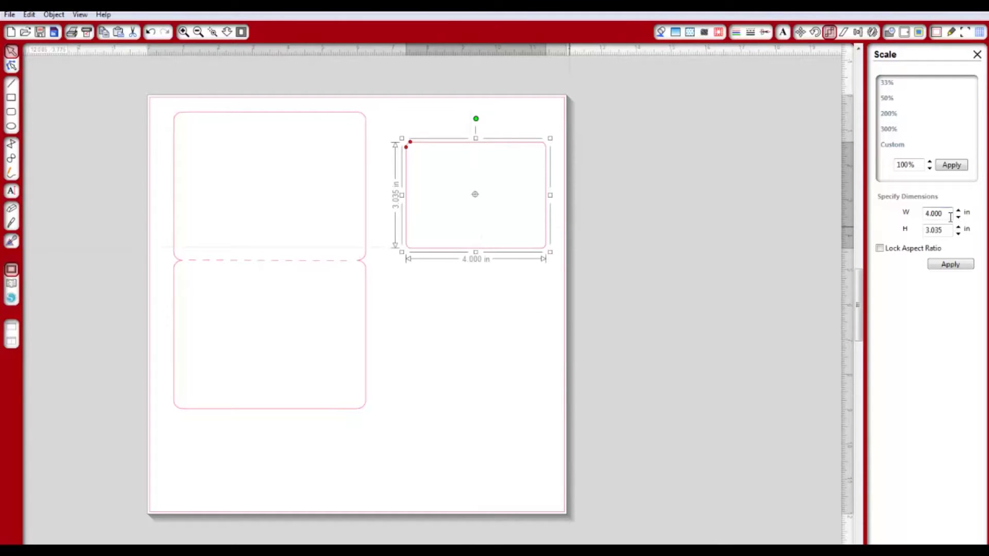
double_click(948, 214)
key(Tab)
text(5.5)
key(Return)
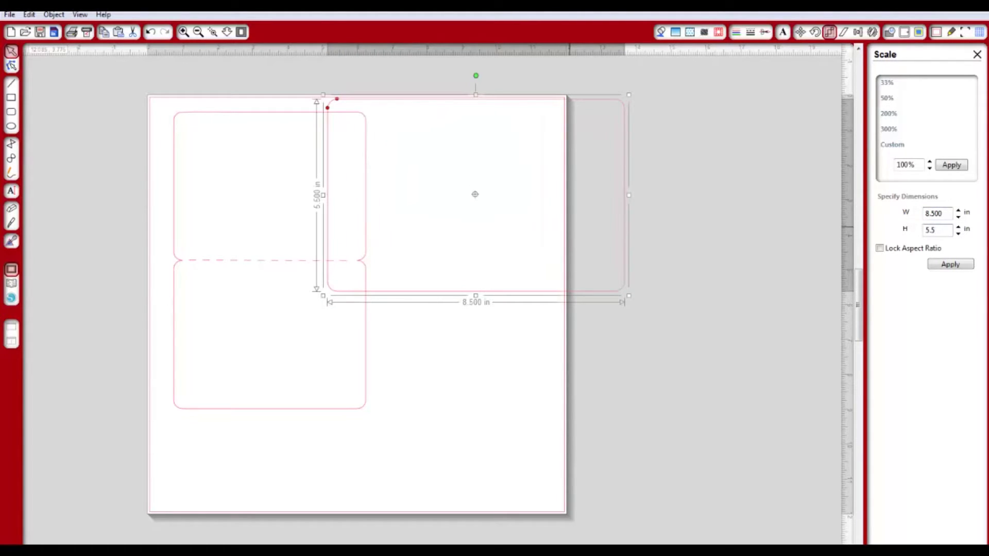
double_click(948, 215)
text(8.5)
key(Return)
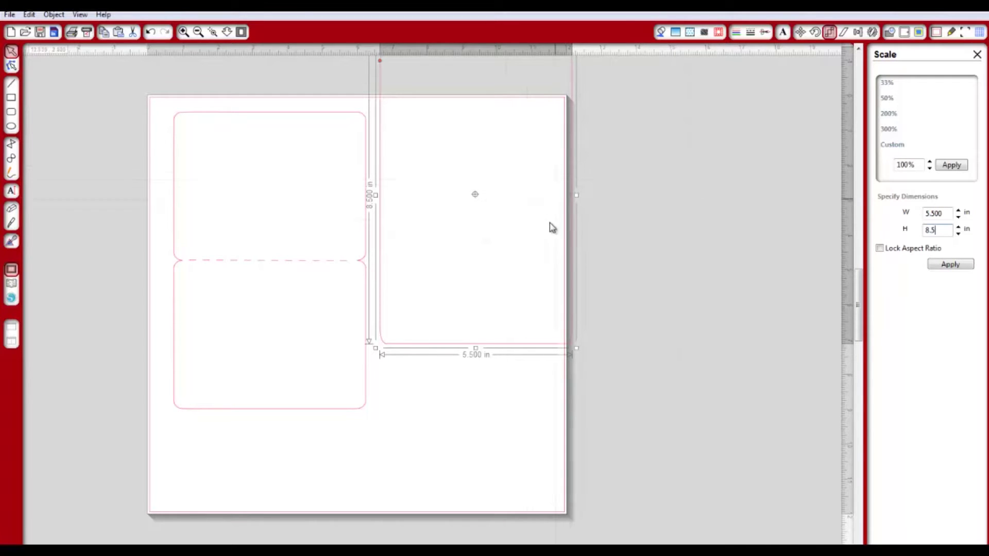
Position the tall rectangle beside the first card, aligned with its top edge.
drag(545, 254, 521, 314)
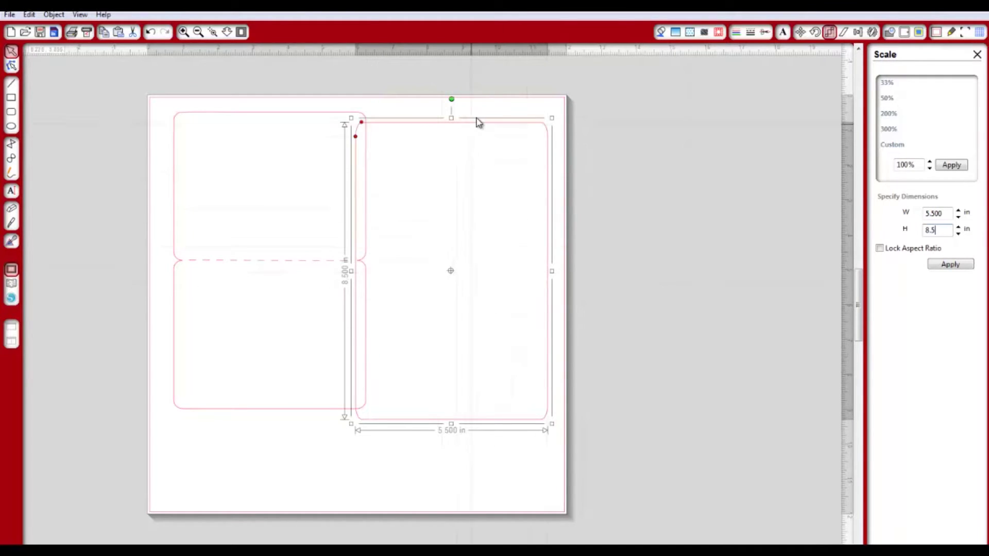
drag(477, 126, 493, 114)
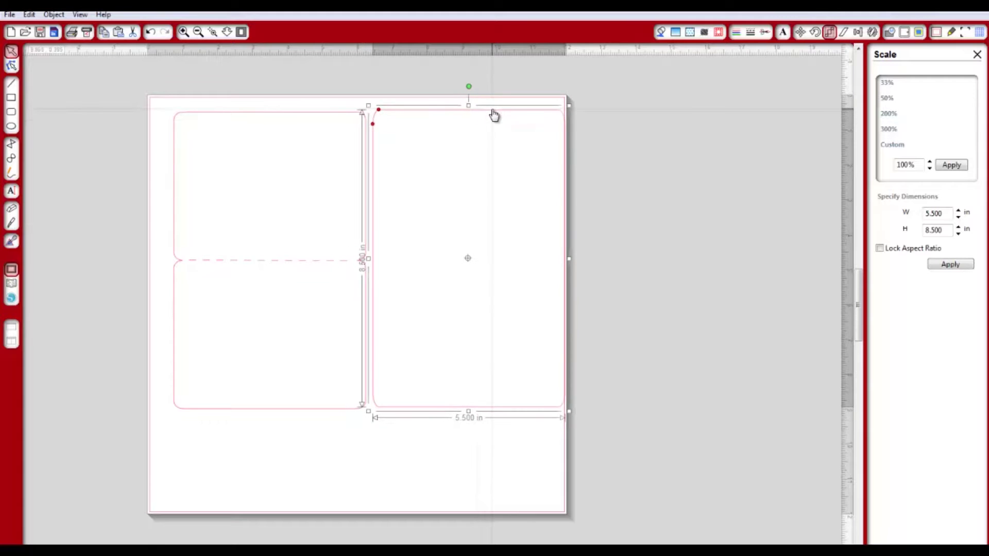
click(400, 453)
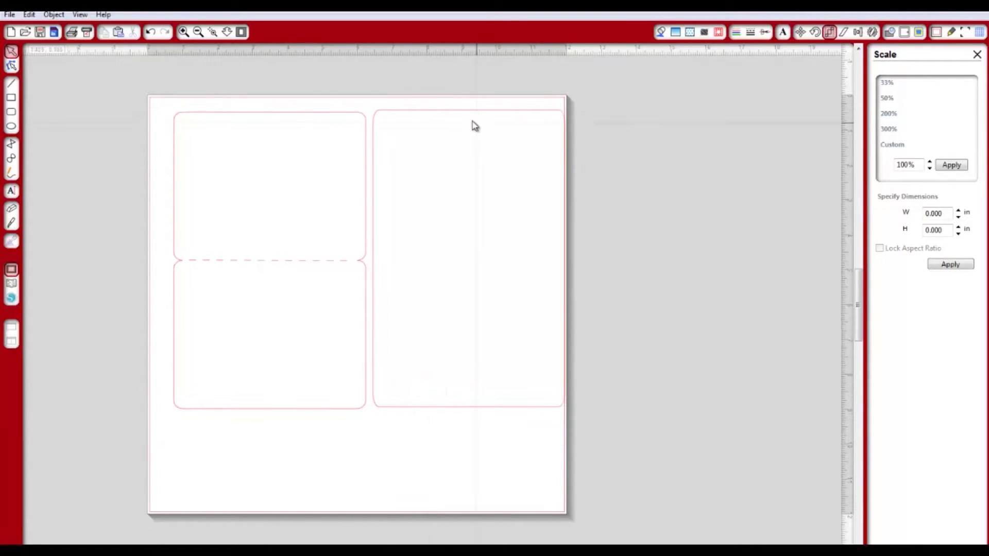
Thicken both cards' outlines and the fold line to 3.75 pt, then park the tall rectangle off the page.
click(485, 111)
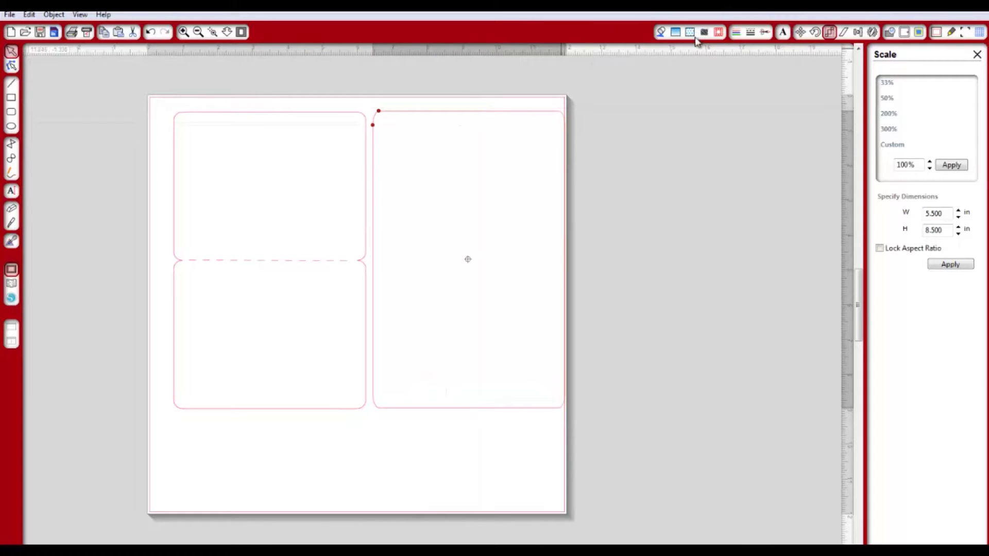
click(751, 33)
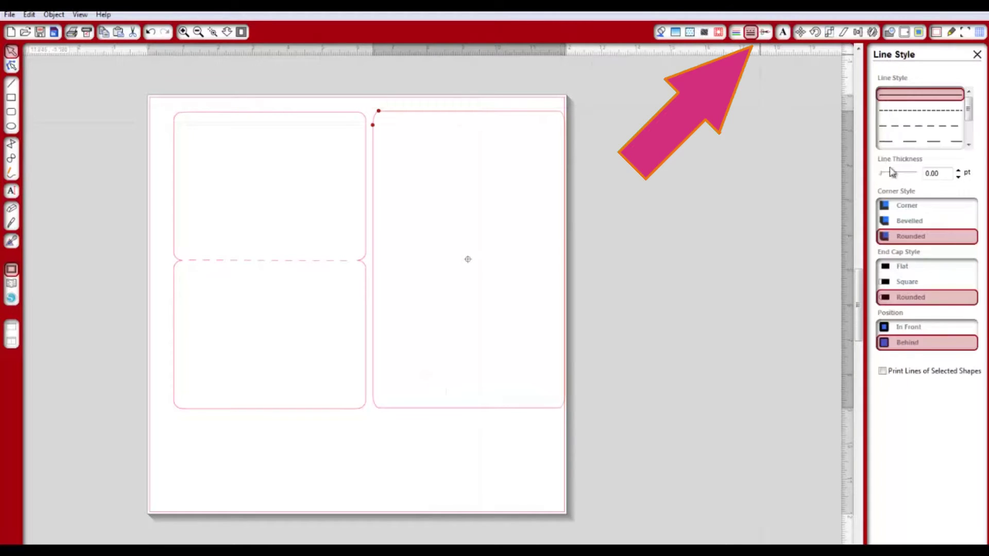
drag(885, 178, 913, 178)
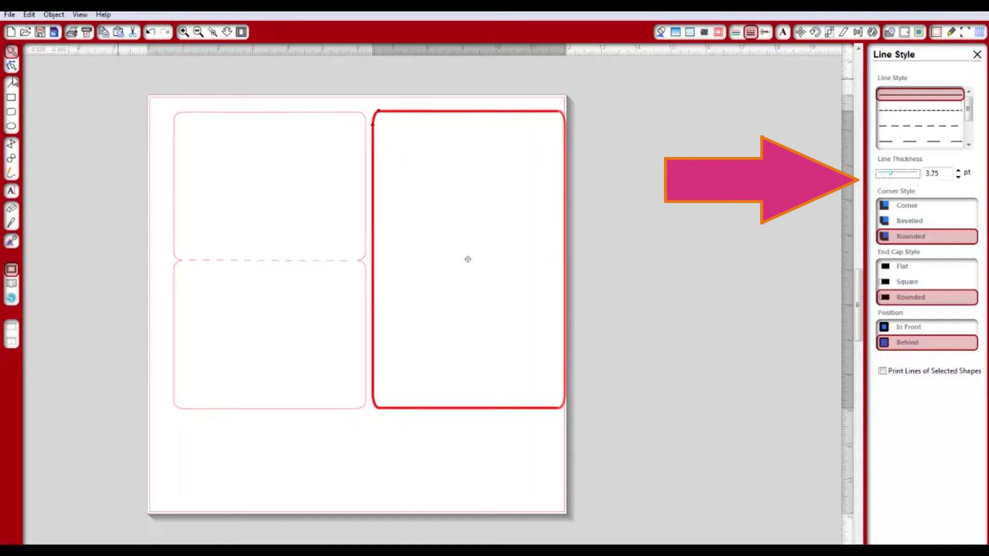
key(Tab)
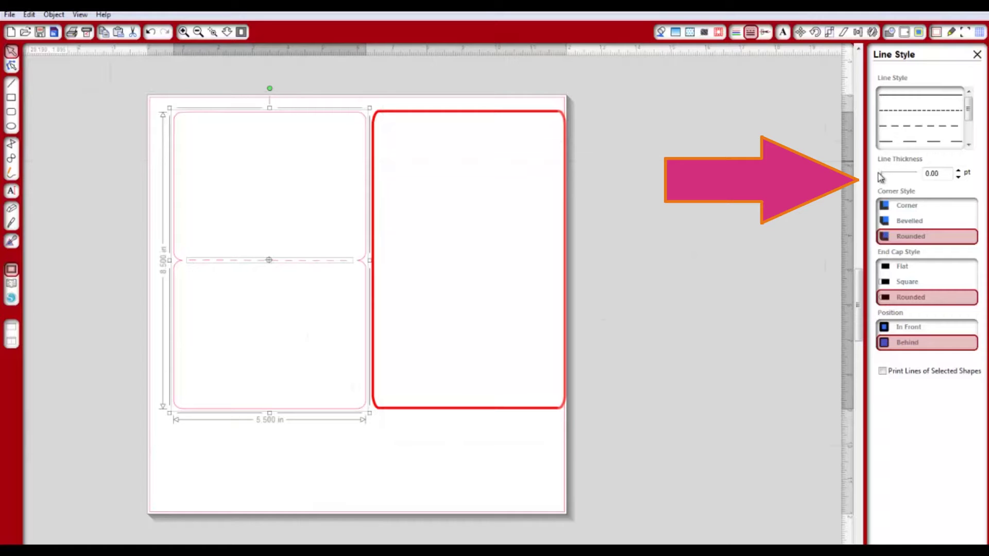
drag(883, 180, 893, 183)
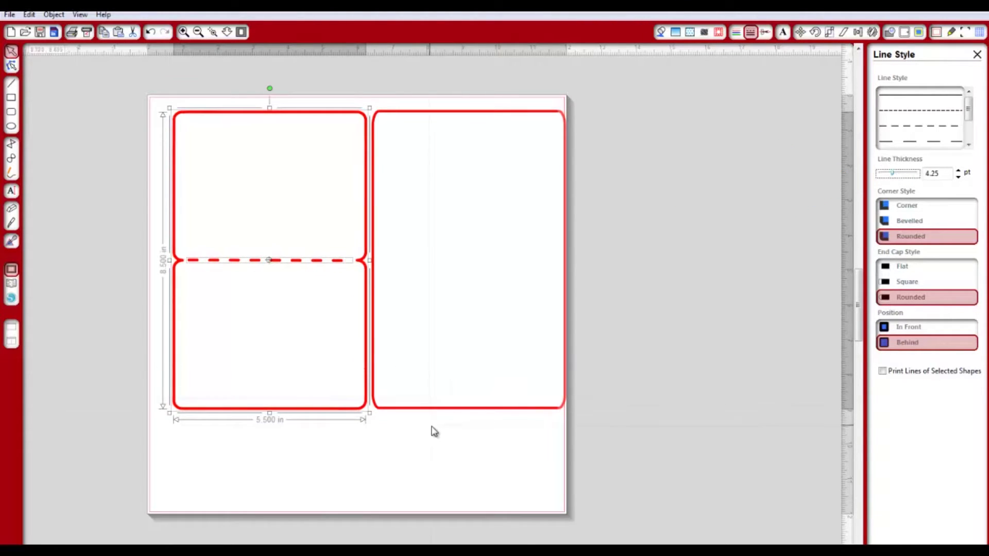
click(449, 402)
click(488, 410)
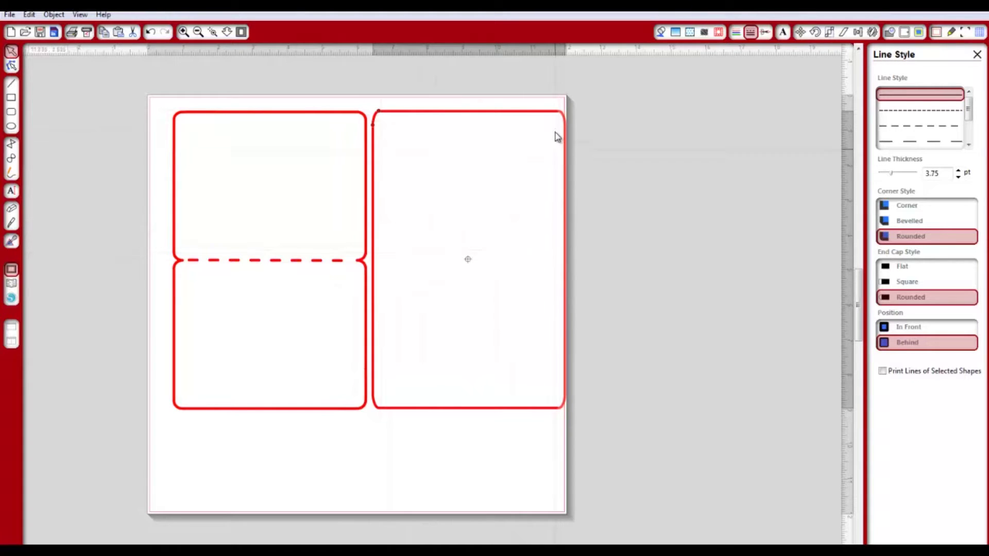
drag(555, 120, 809, 121)
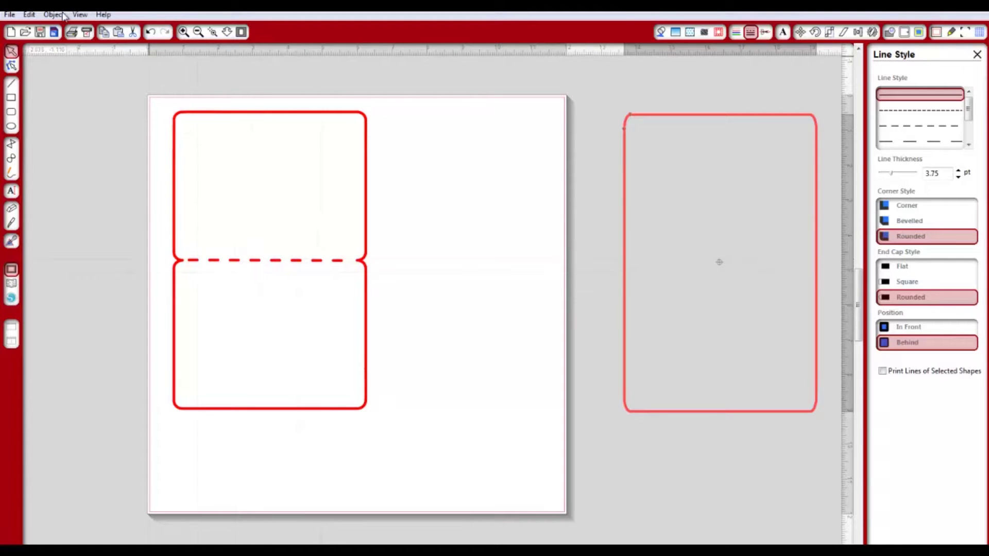
Draw a new thin rounded rectangle, about 5.720 × 4.200 in, beside the card's top panel.
click(11, 113)
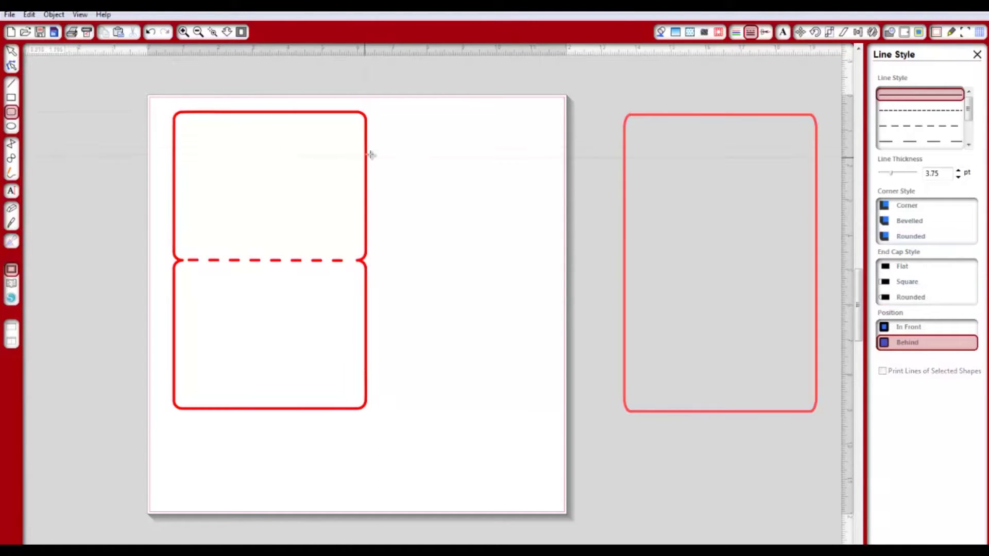
drag(381, 116, 581, 263)
click(433, 264)
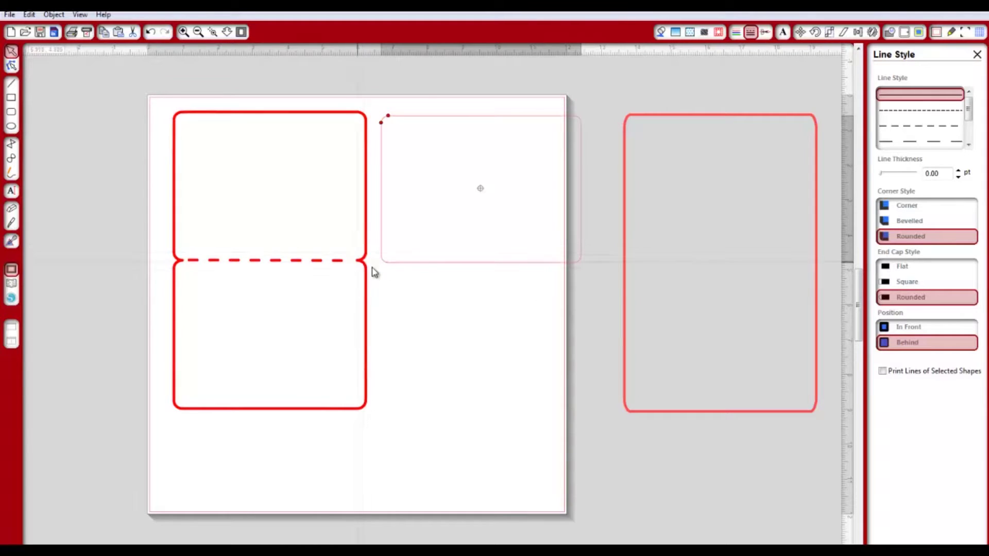
Duplicate the thin rounded rectangle with Duplicate Below and select both stacked copies.
click(871, 33)
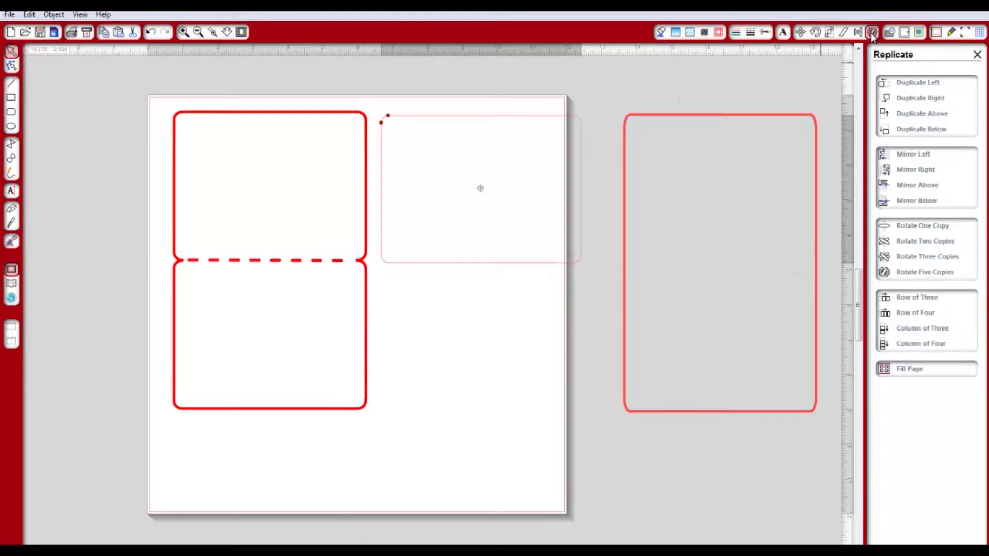
click(522, 120)
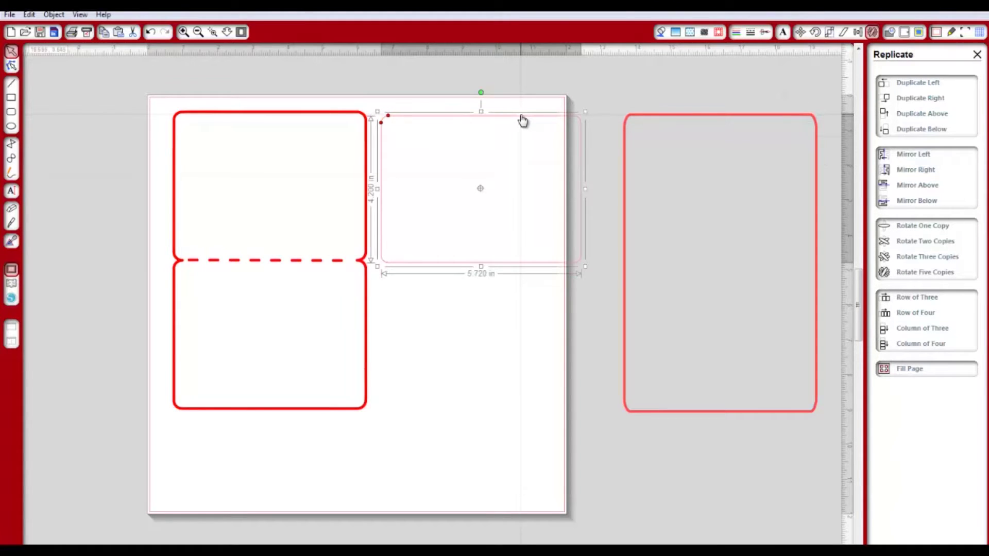
click(924, 129)
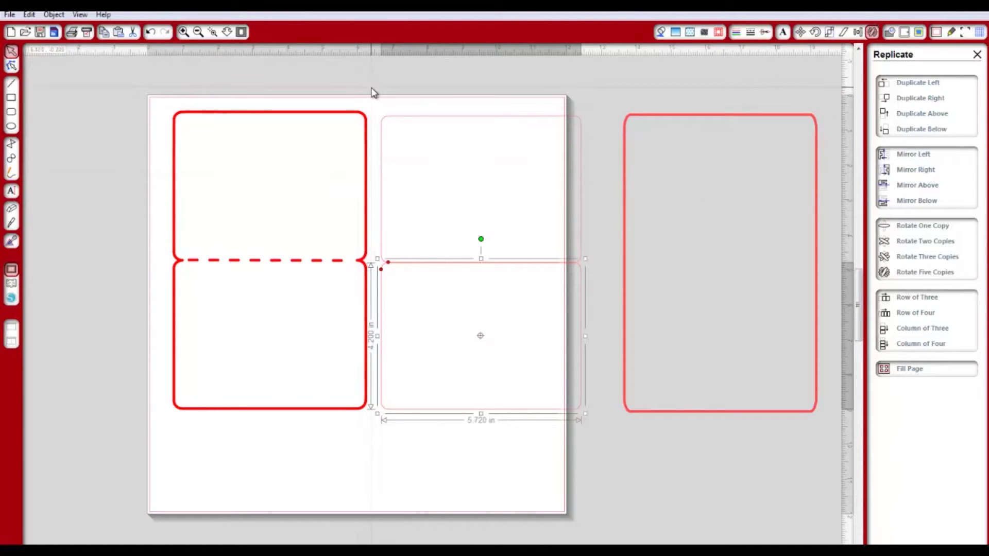
drag(363, 87, 616, 463)
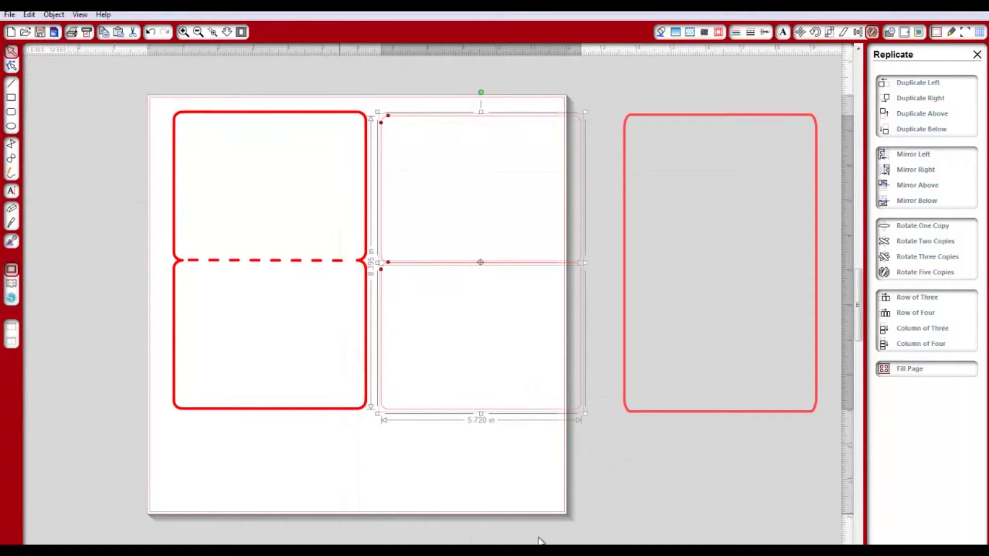
right_click(471, 225)
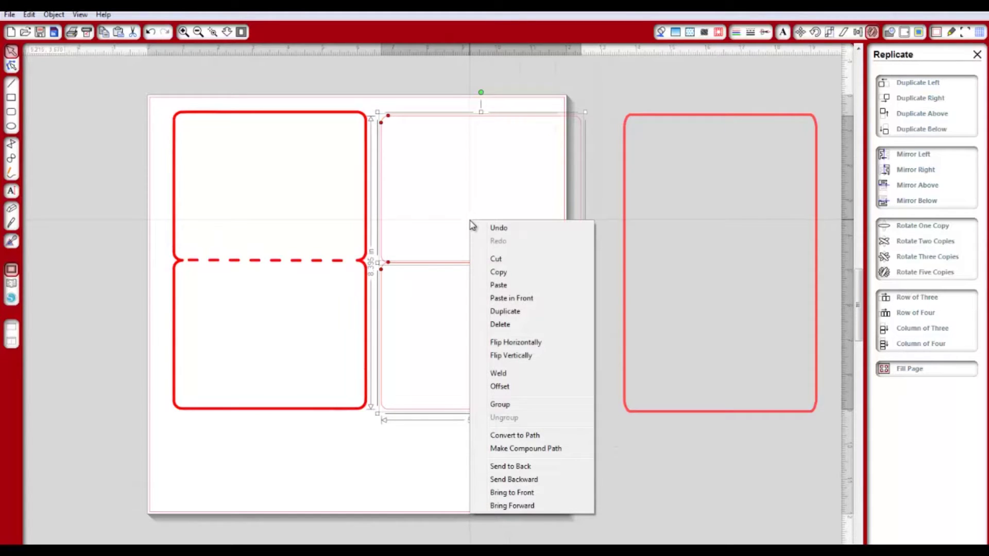
Weld the stacked pair into one notched outline, 5.720 × 8.405 in.
click(498, 373)
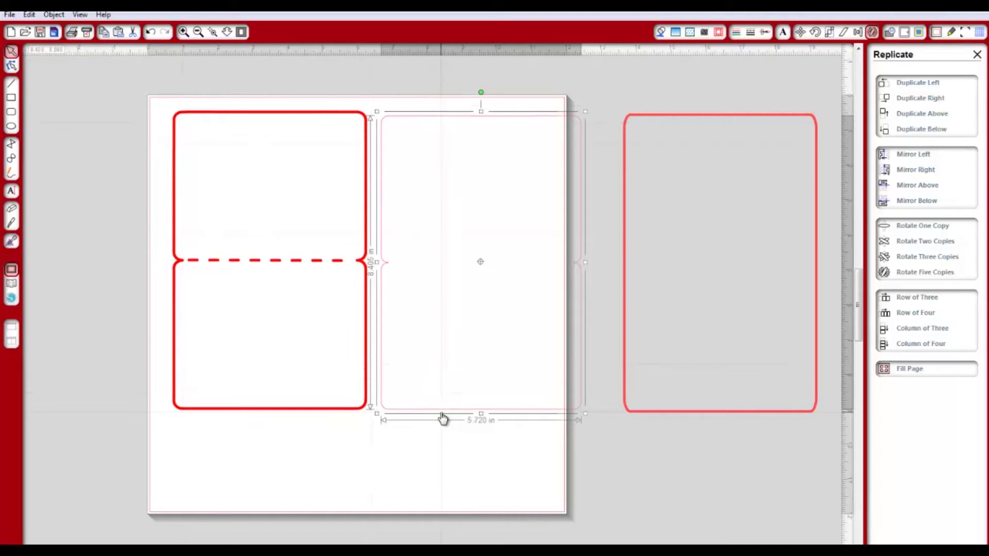
click(857, 33)
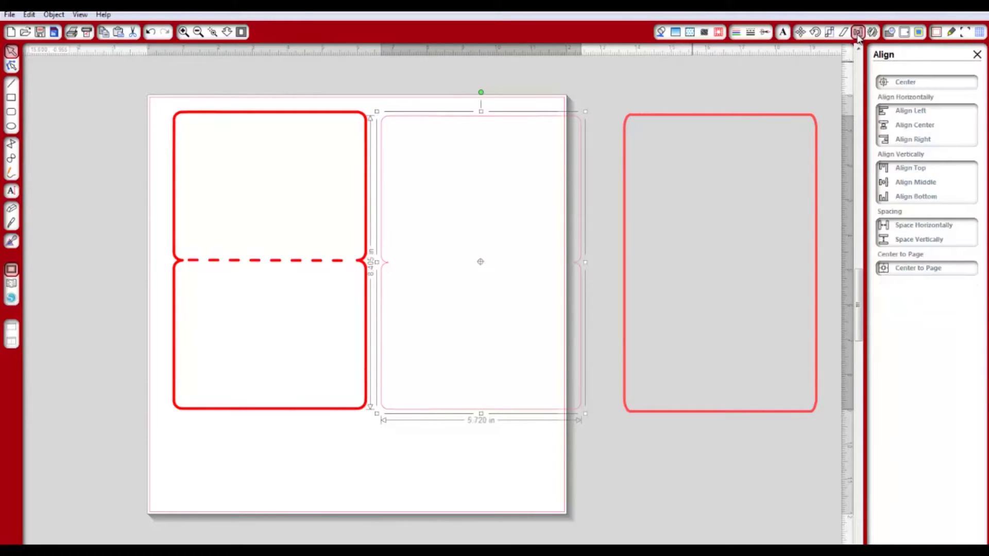
click(844, 34)
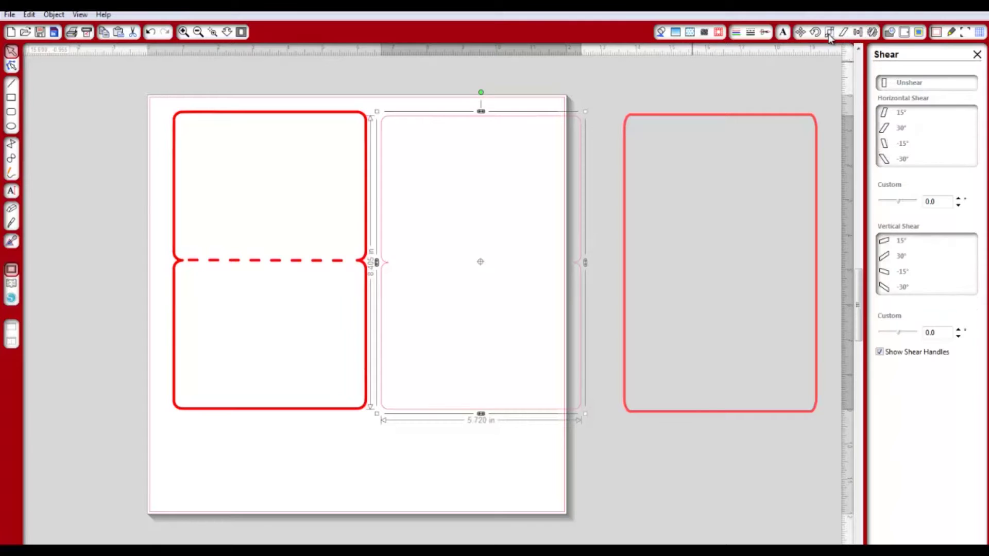
click(828, 33)
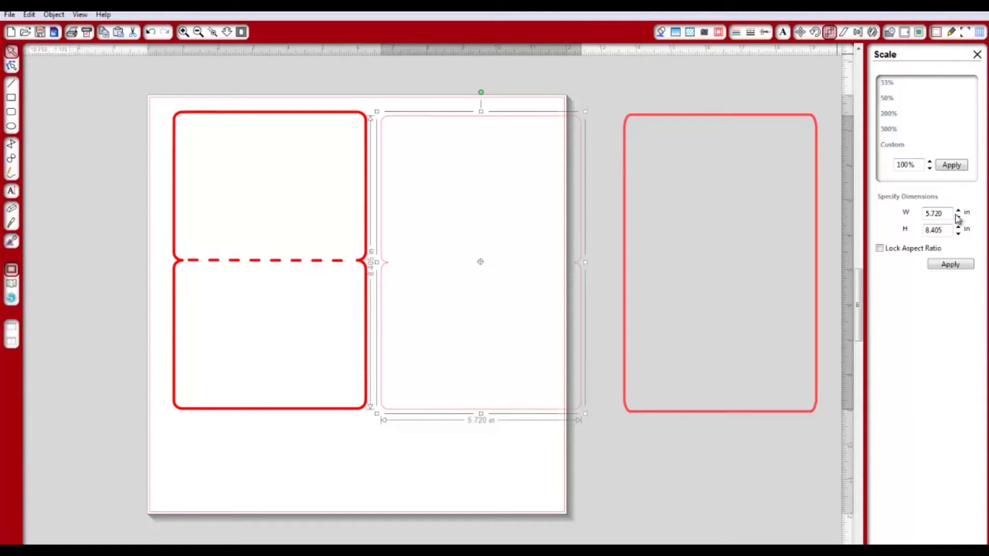
Resize the welded shape to 5.5 × 8.5 in and nudge it beside the first card.
double_click(933, 214)
key(Tab)
key(Return)
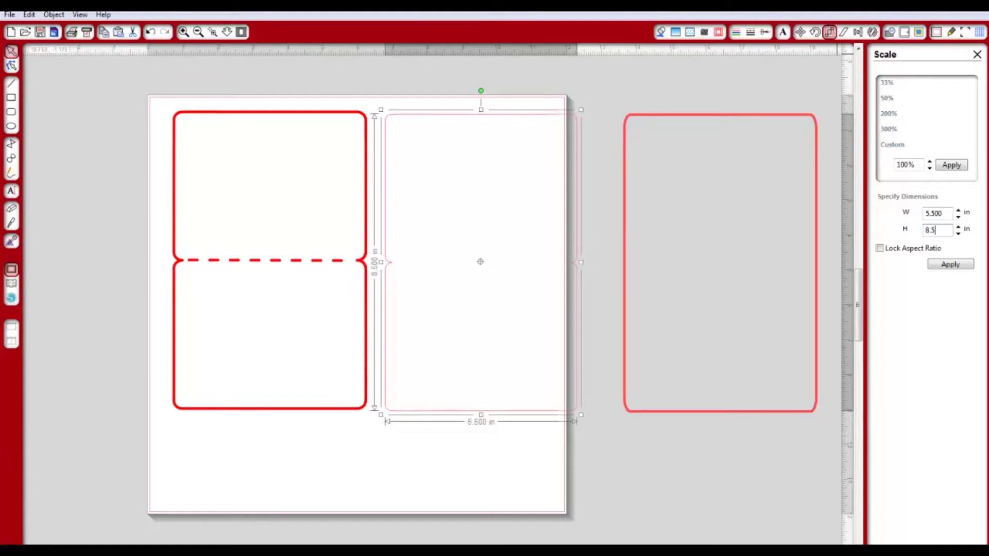
drag(496, 123, 494, 121)
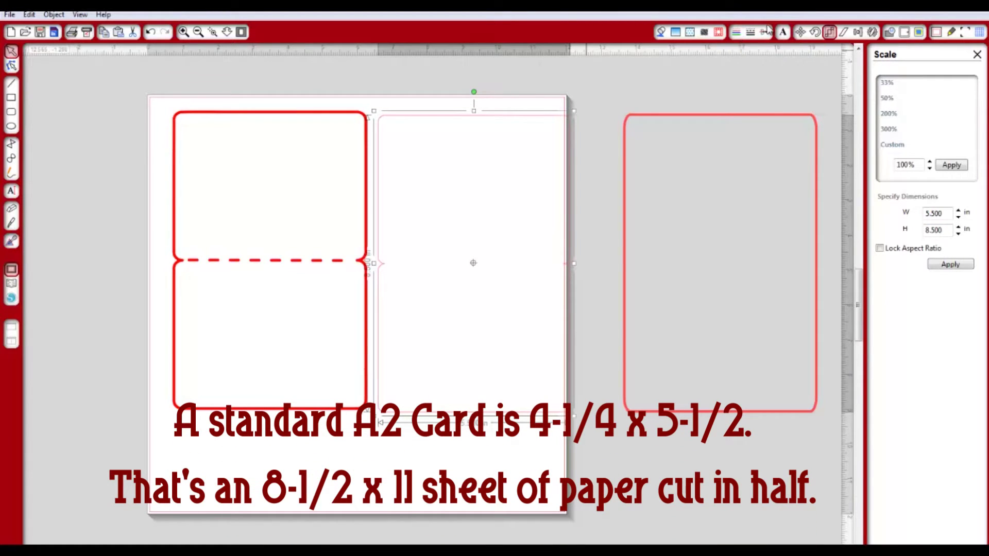
Set the middle card's outline thickness to 3.75 pt to match the first card.
click(750, 33)
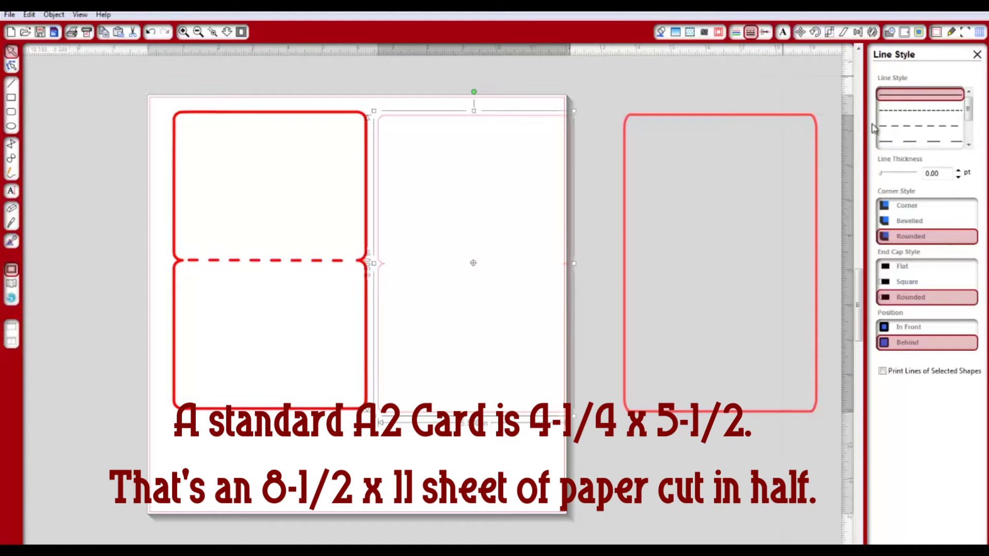
click(736, 32)
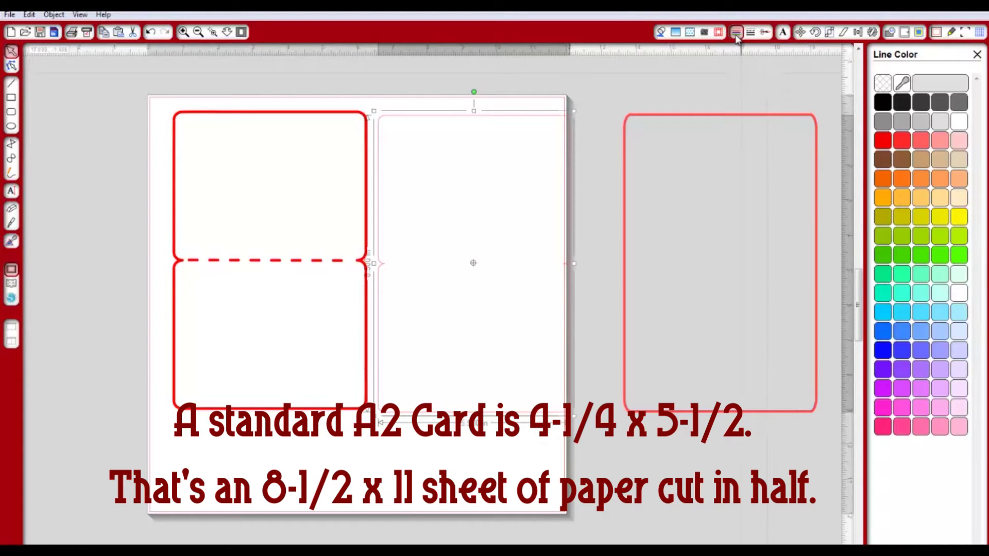
click(749, 33)
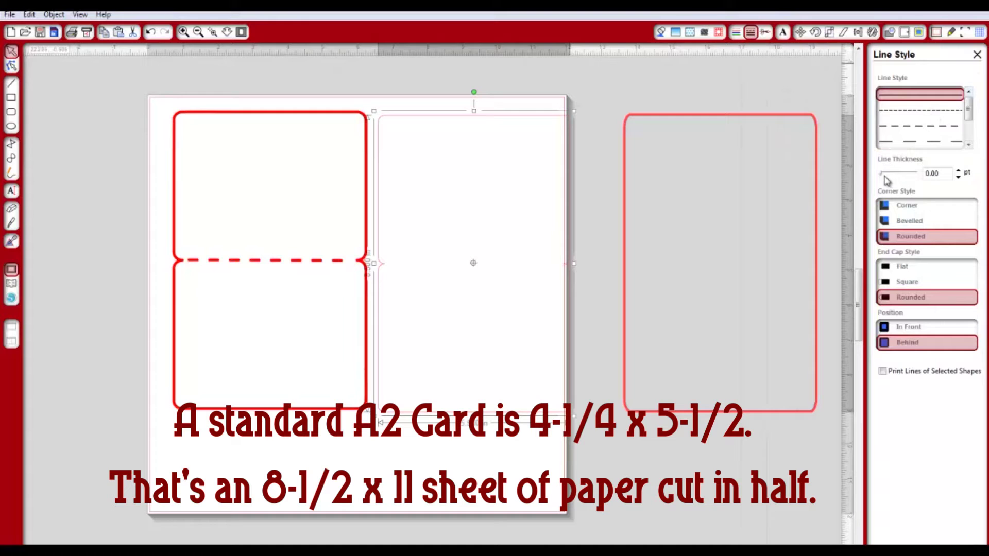
drag(879, 175, 894, 176)
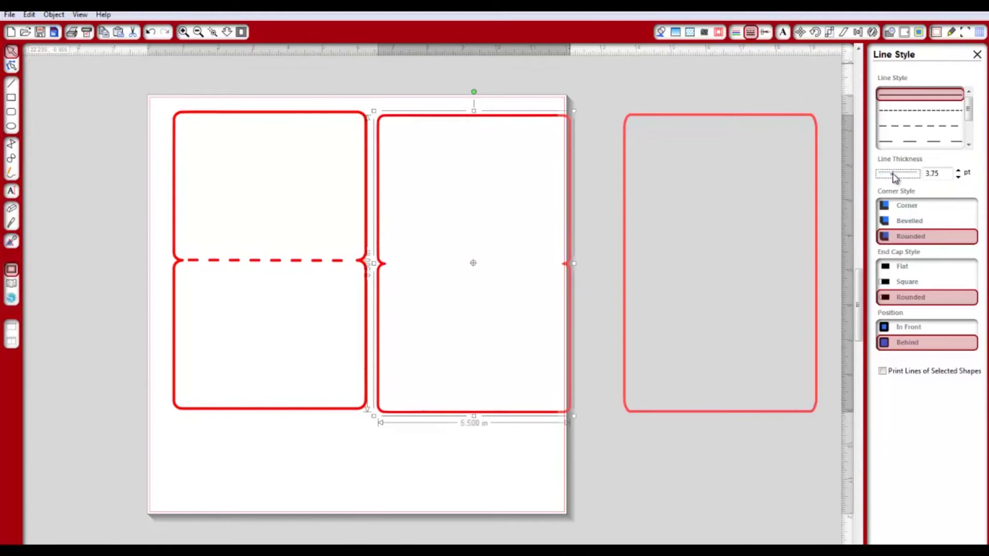
click(595, 191)
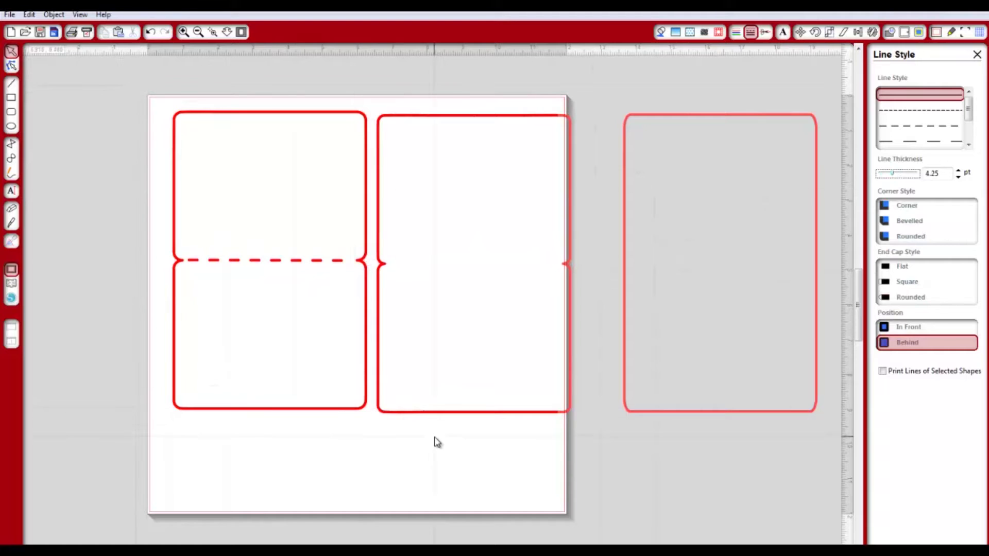
key(Tab)
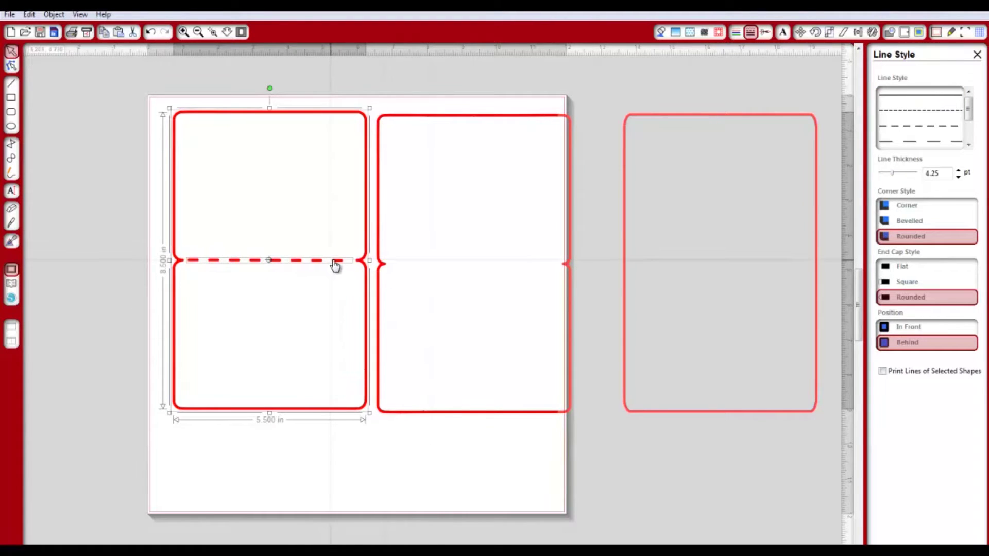
Slide the folded card partly off the page's left edge and move the notched card left.
drag(332, 264, 195, 272)
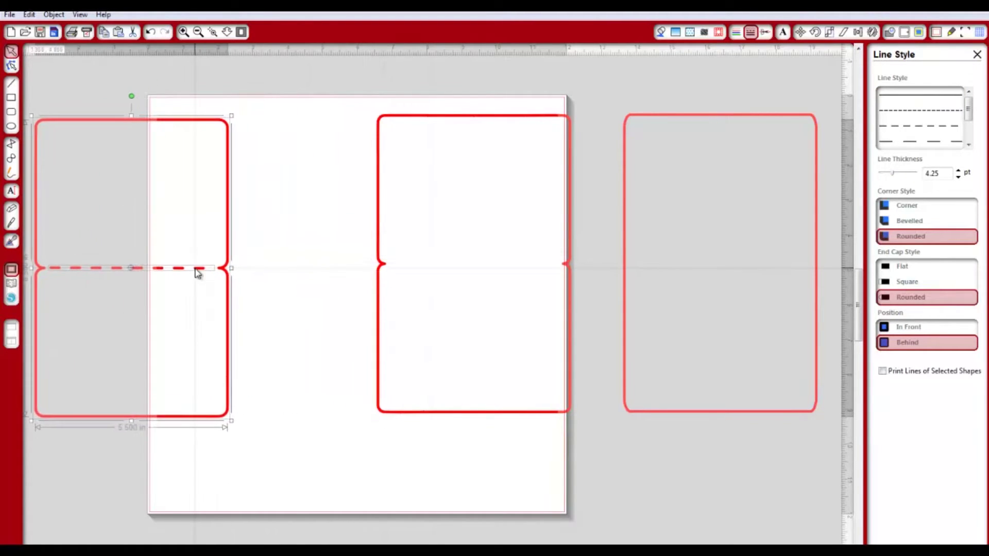
drag(376, 230, 333, 235)
click(183, 294)
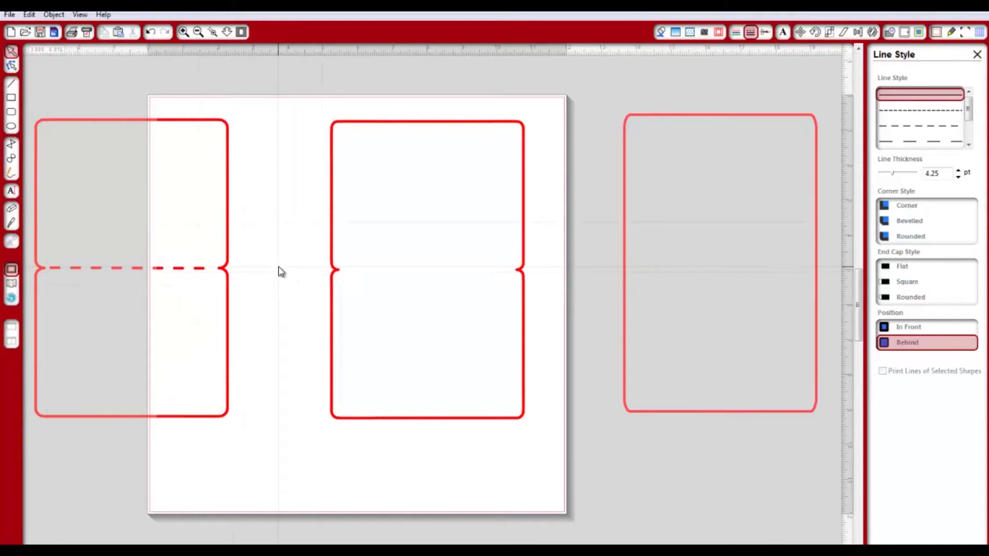
Draw a straight horizontal line across the middle card and move it level with the notches.
click(11, 85)
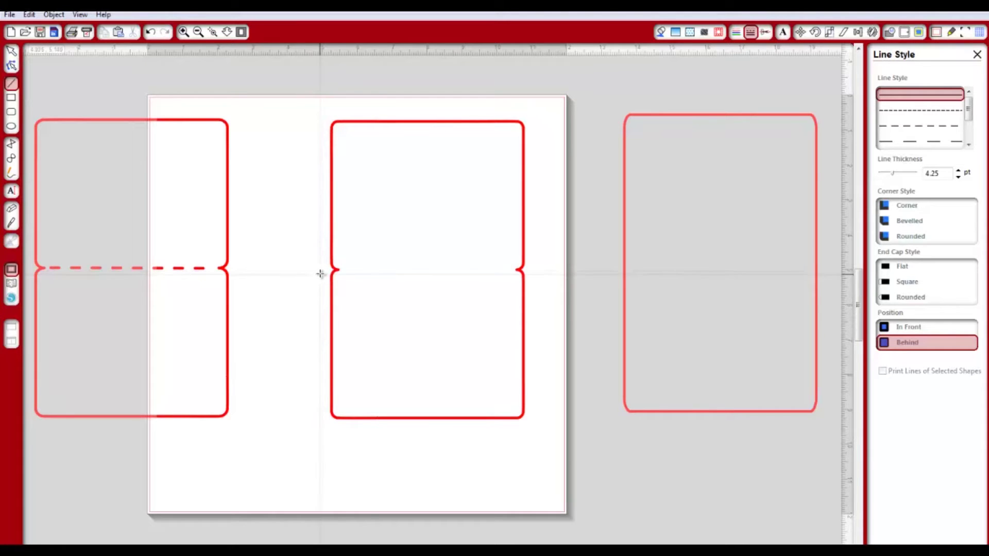
click(346, 250)
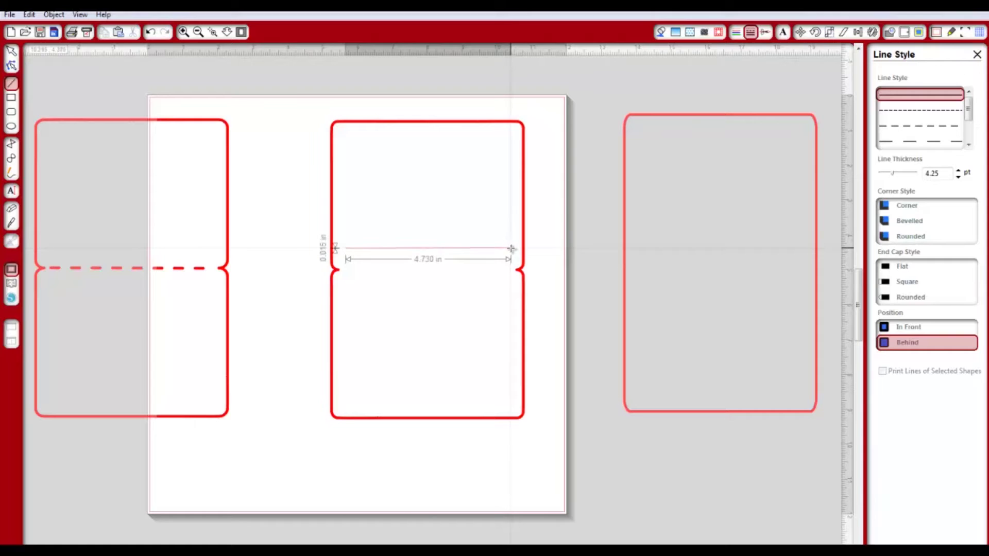
click(510, 249)
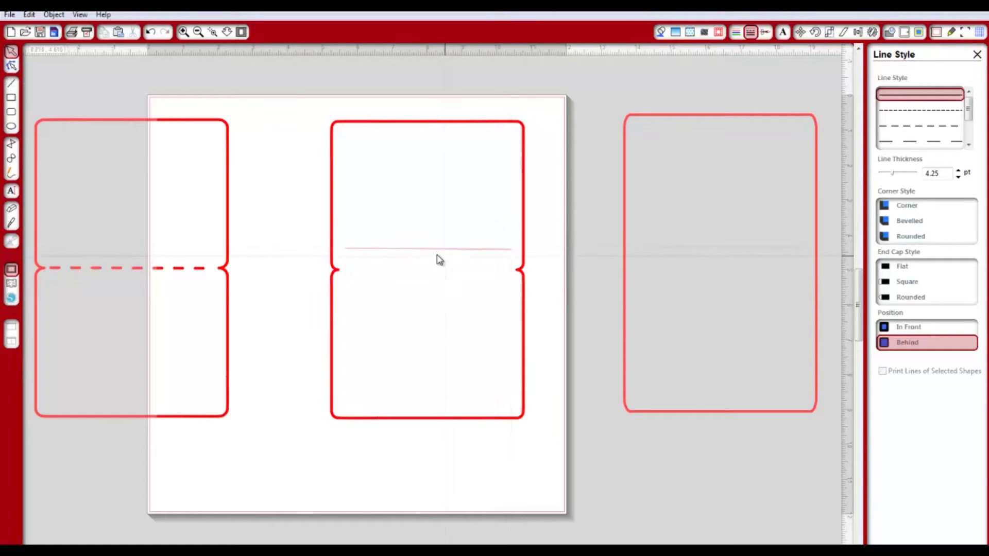
drag(441, 258, 438, 277)
key(Escape)
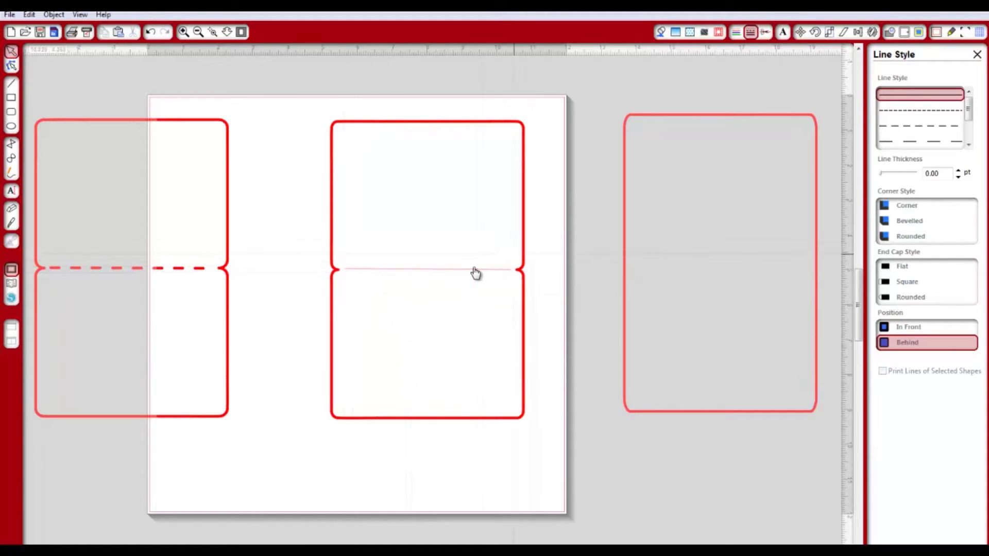
Give the middle card's fold line a fine dashed style and 4.50 pt thickness.
click(916, 113)
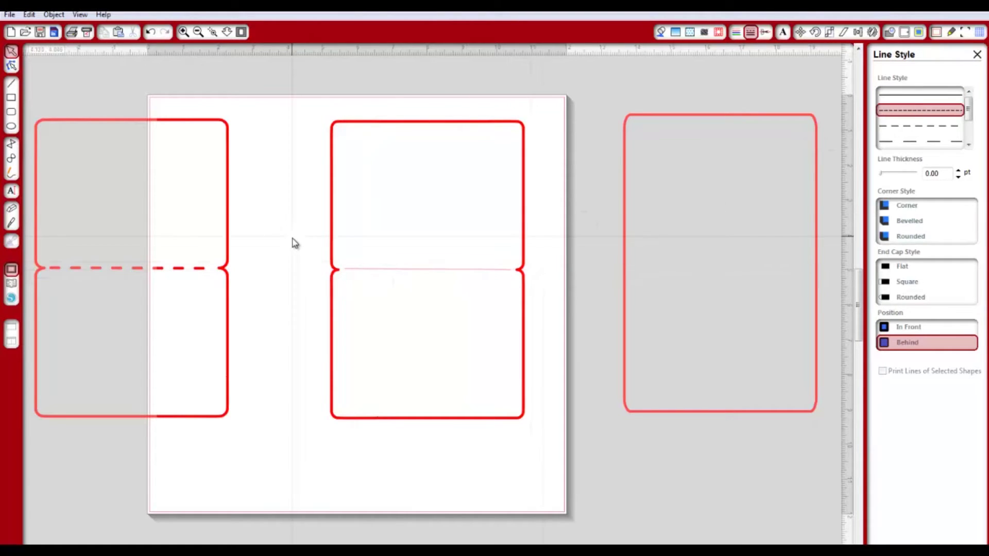
click(349, 272)
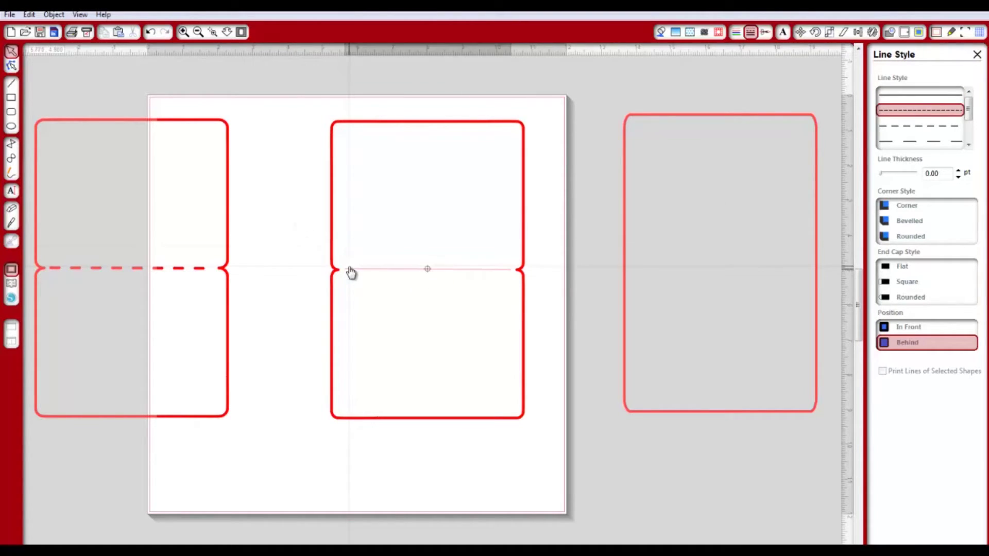
click(906, 114)
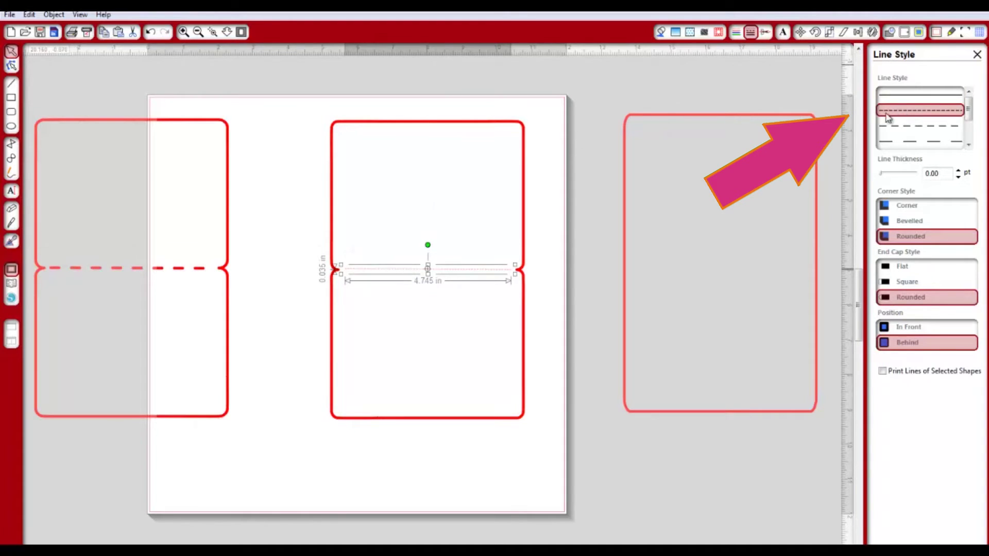
click(736, 34)
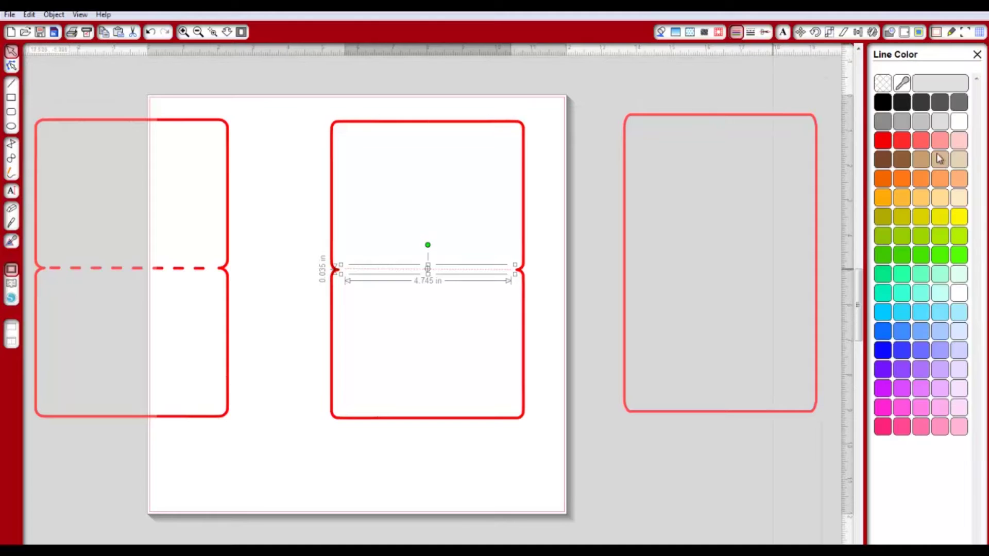
click(751, 33)
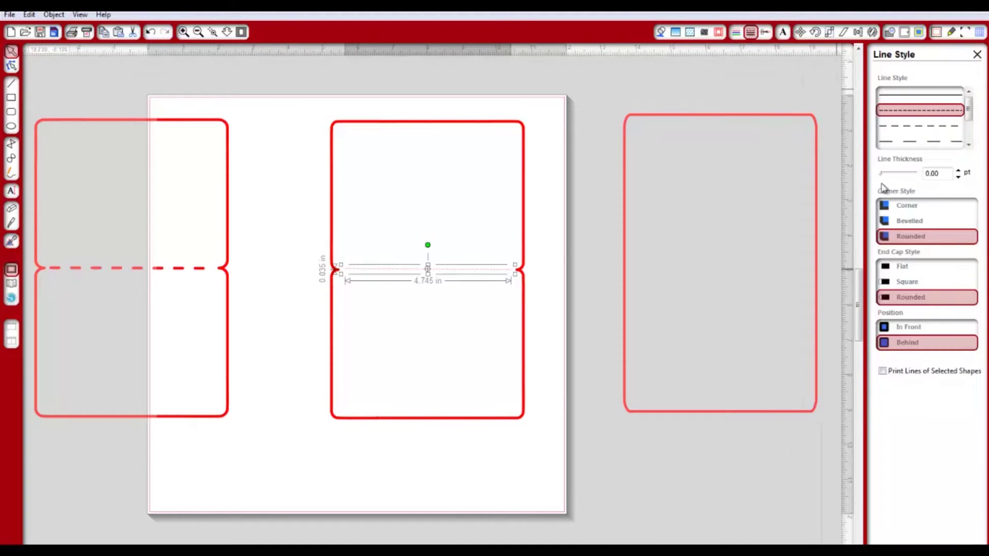
drag(881, 177, 894, 175)
Compare dash styles, settle on long-dash for the fold line, then select the whole middle card.
click(911, 127)
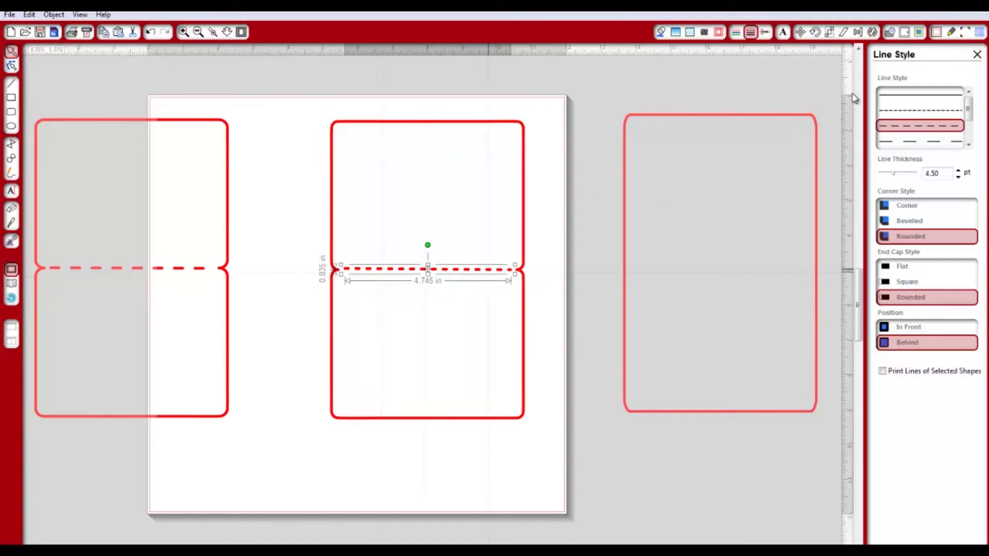
click(886, 143)
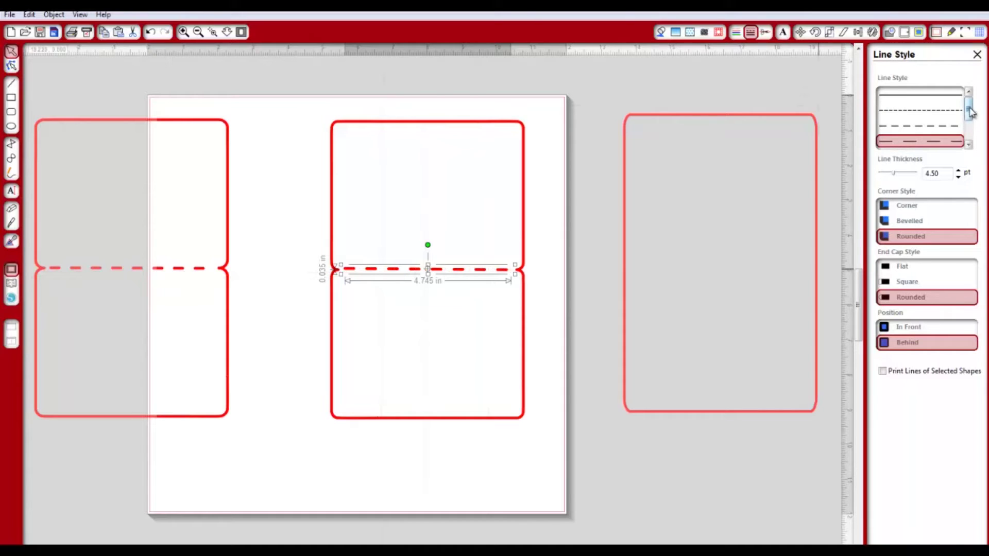
drag(968, 109, 971, 124)
click(951, 126)
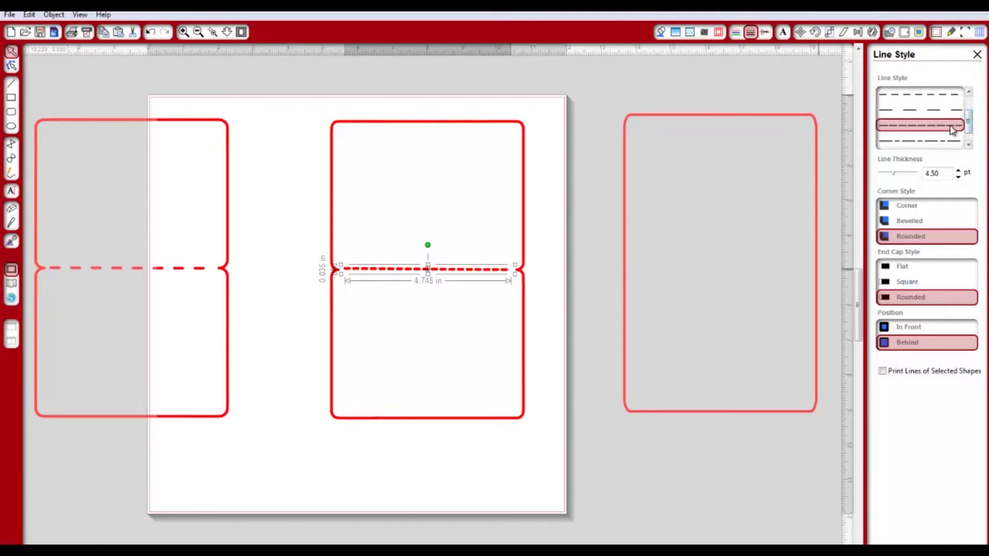
click(951, 144)
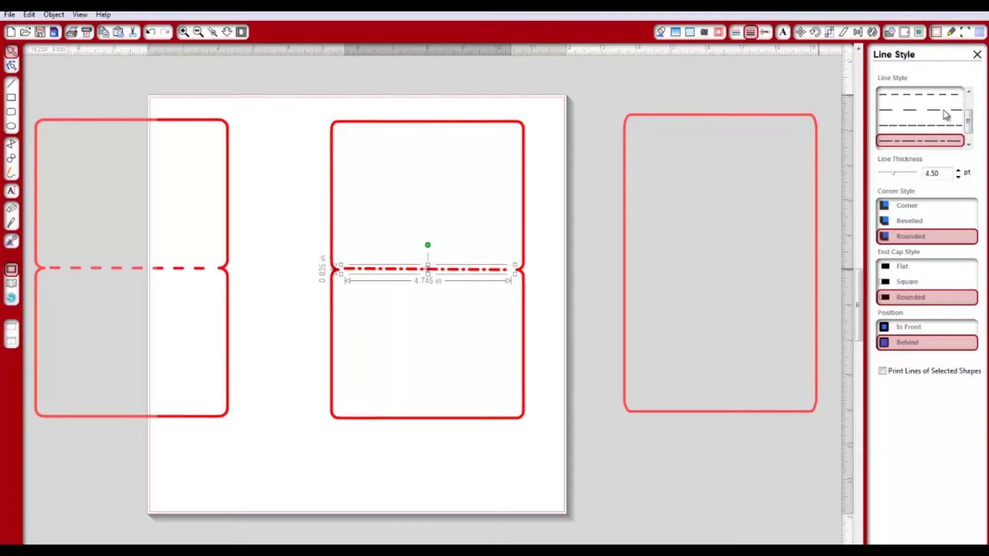
click(947, 110)
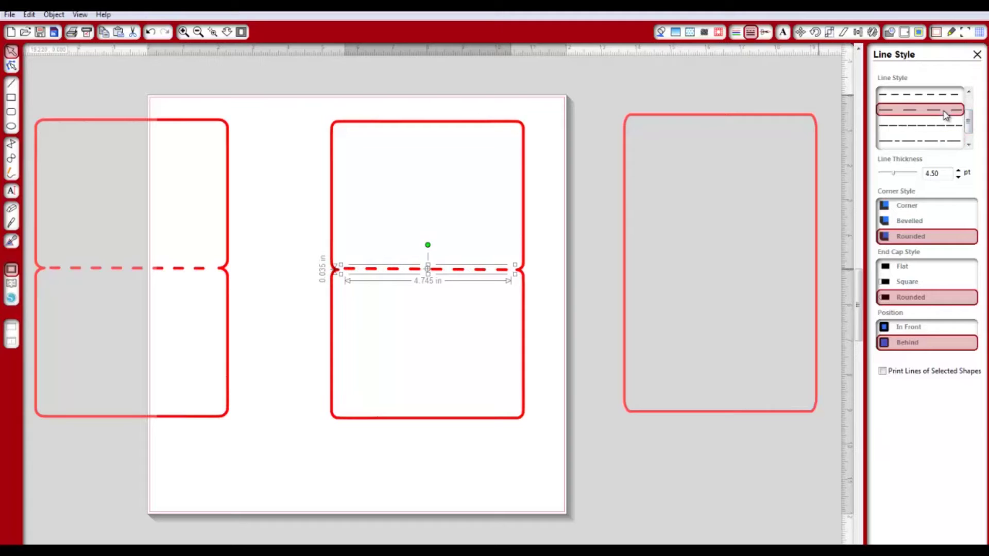
click(302, 172)
drag(292, 98, 563, 452)
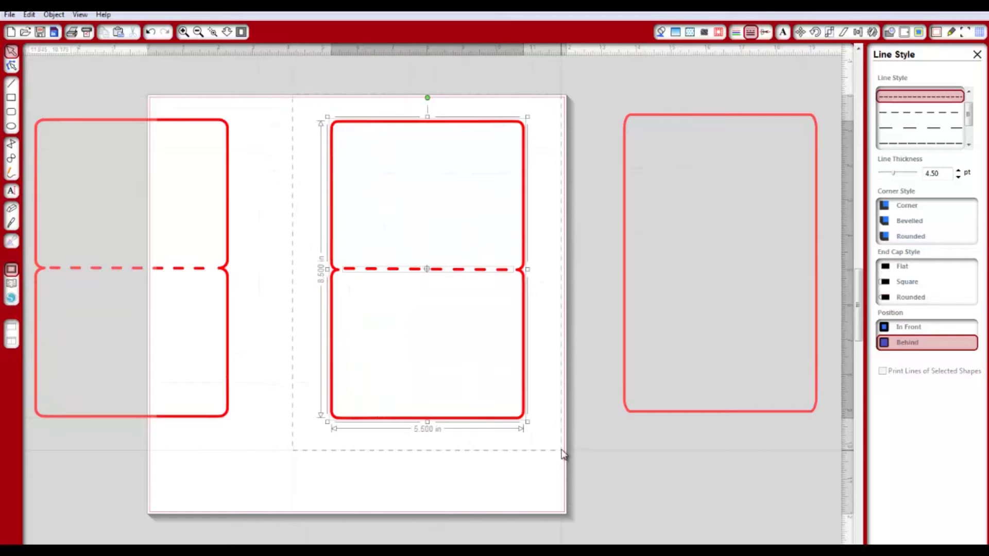
Align the fold line to the vertical middle of the middle card, then reselect the card.
click(871, 33)
click(858, 32)
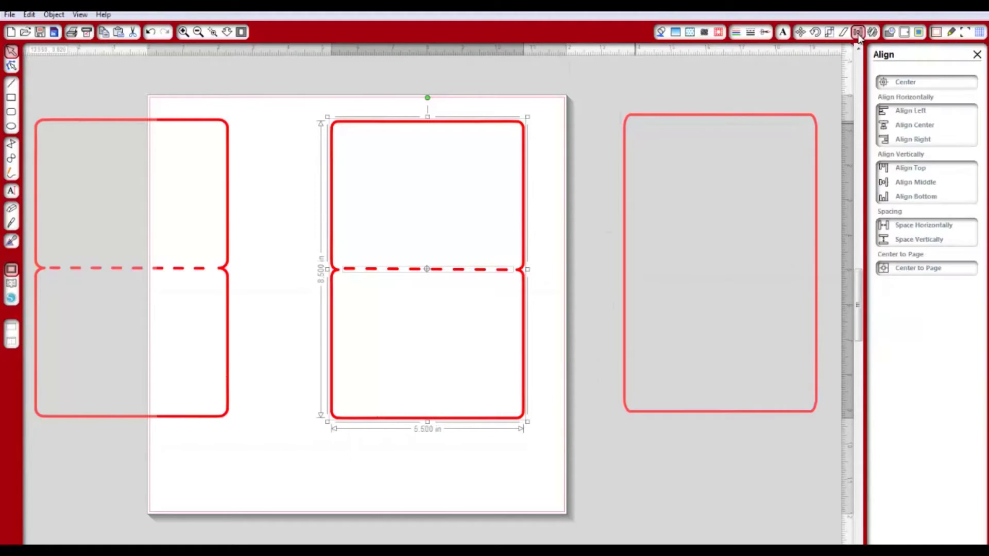
click(918, 185)
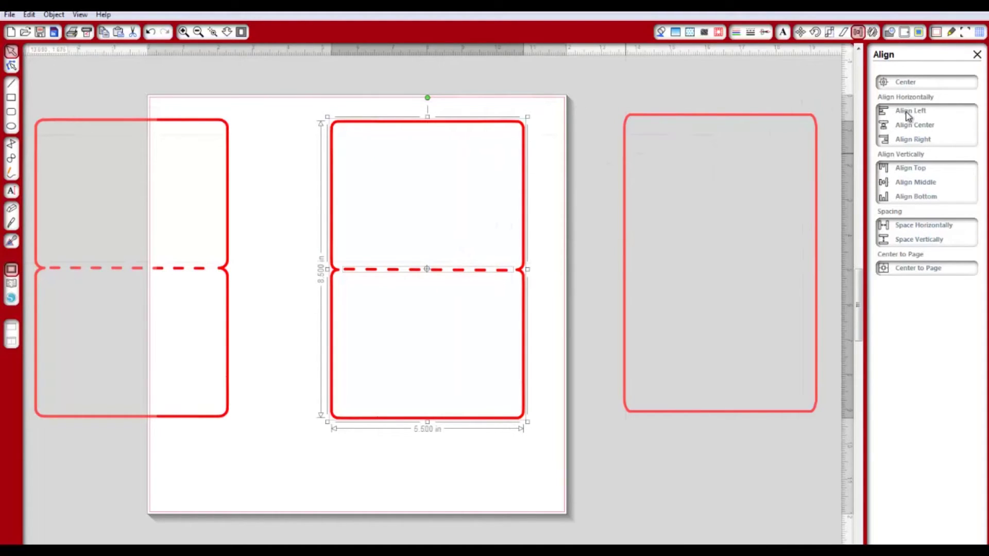
click(906, 171)
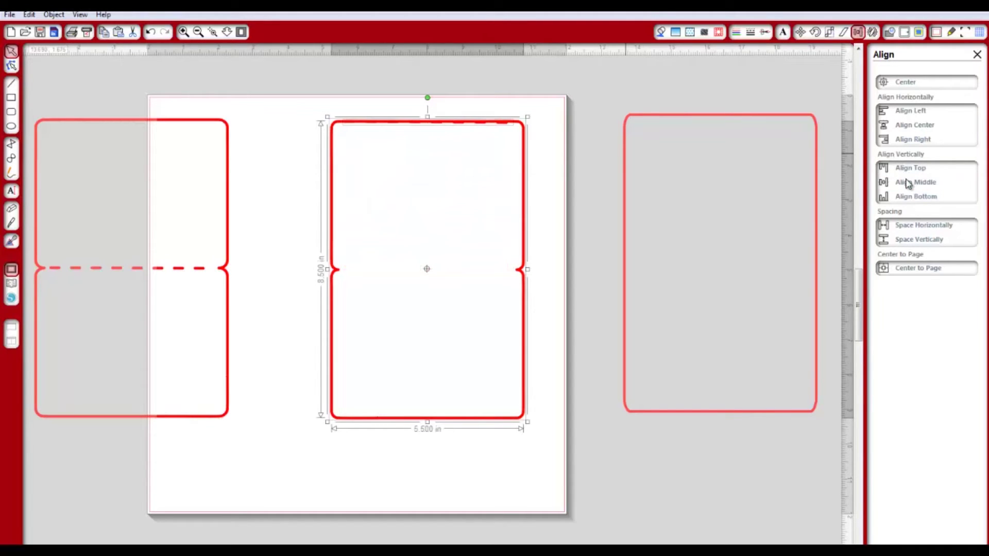
click(907, 183)
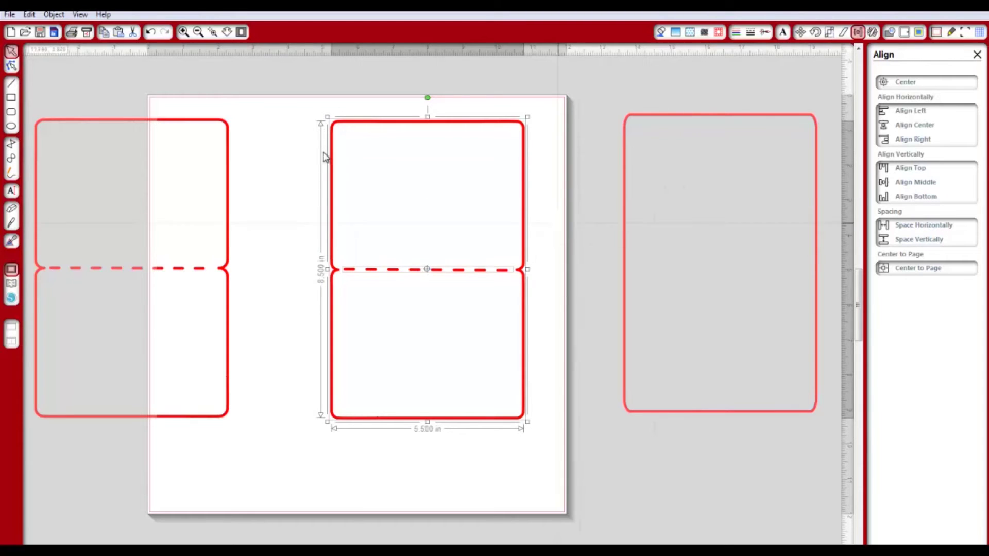
click(289, 93)
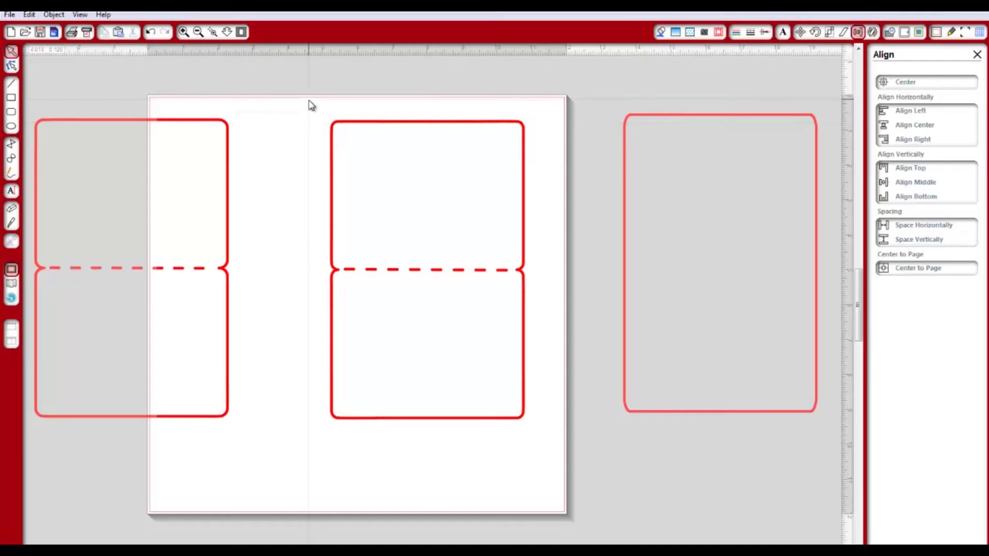
drag(310, 102, 576, 428)
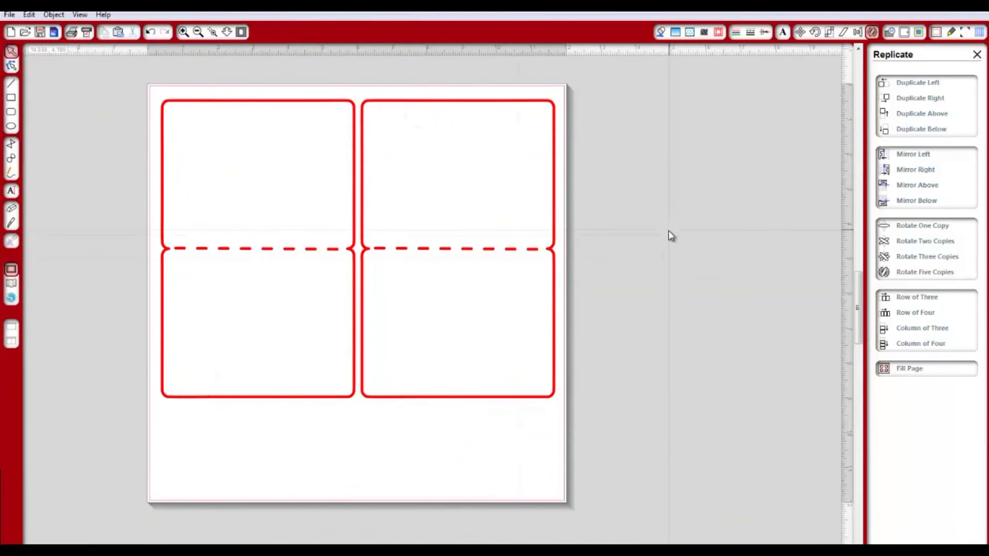
Open the Send to Silhouette screen with both cards on the cutting mat.
click(86, 33)
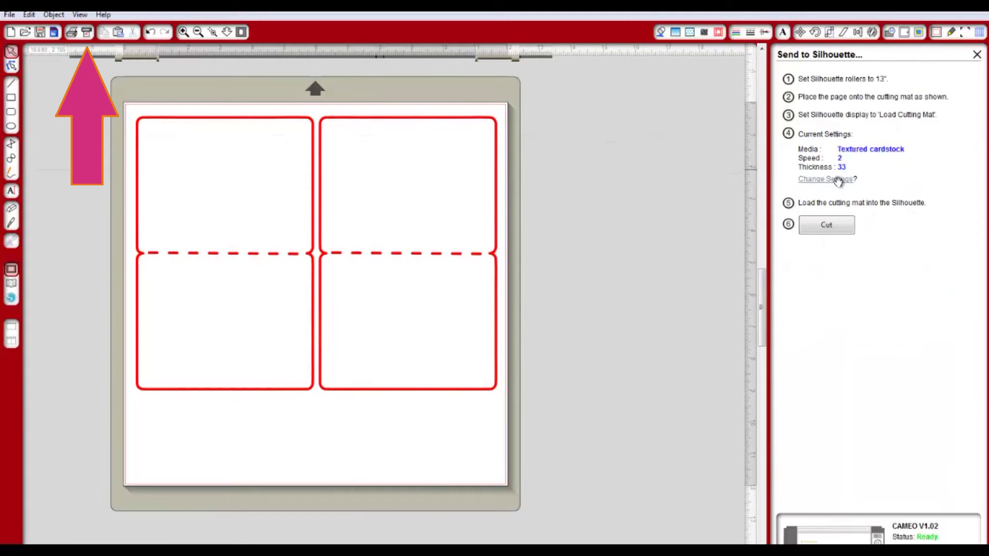
Choose Textured Cardstock (Heavy – 80 lb) as the cut media, giving speed 3 and thickness 33.
click(838, 180)
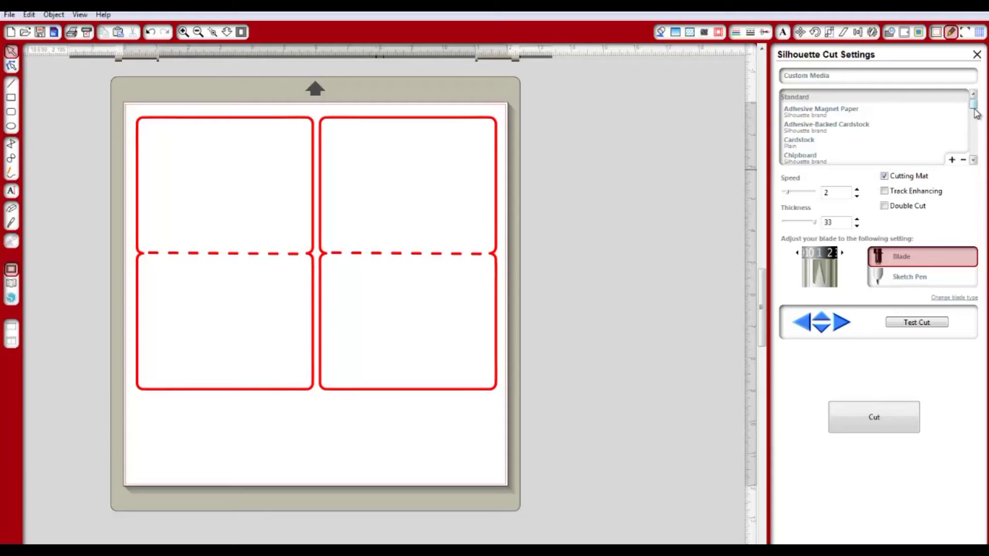
scroll(973, 121, down, 5)
scroll(976, 139, down, 5)
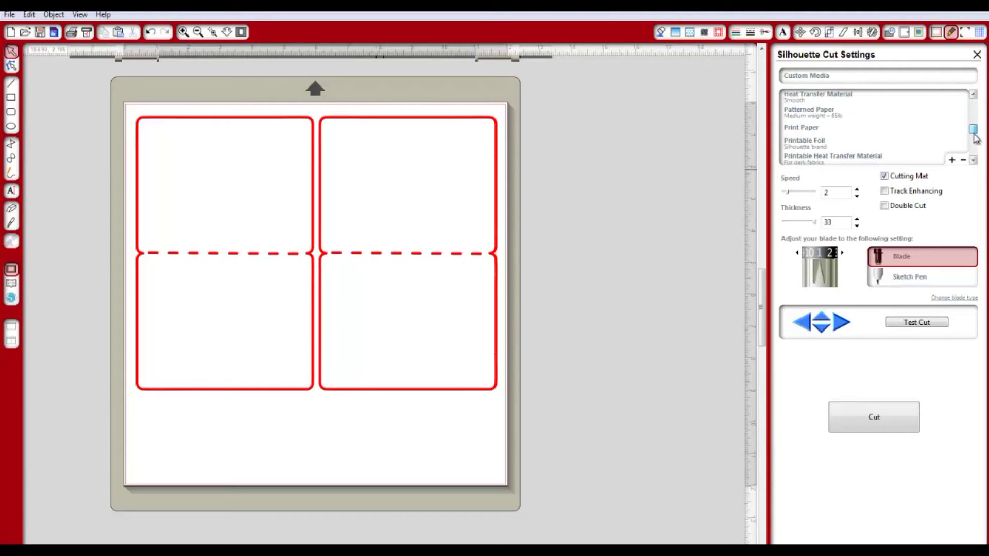
drag(975, 144, 974, 154)
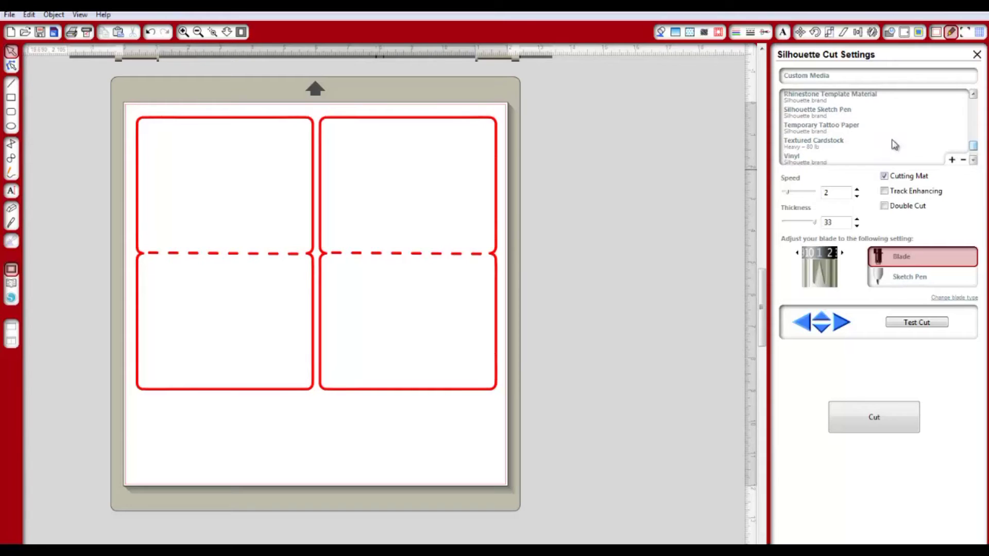
click(812, 142)
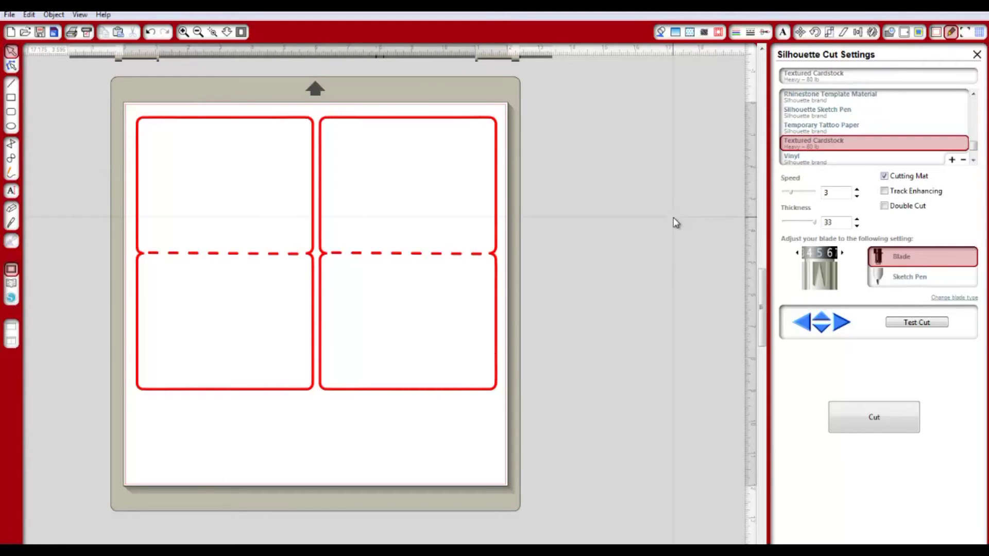